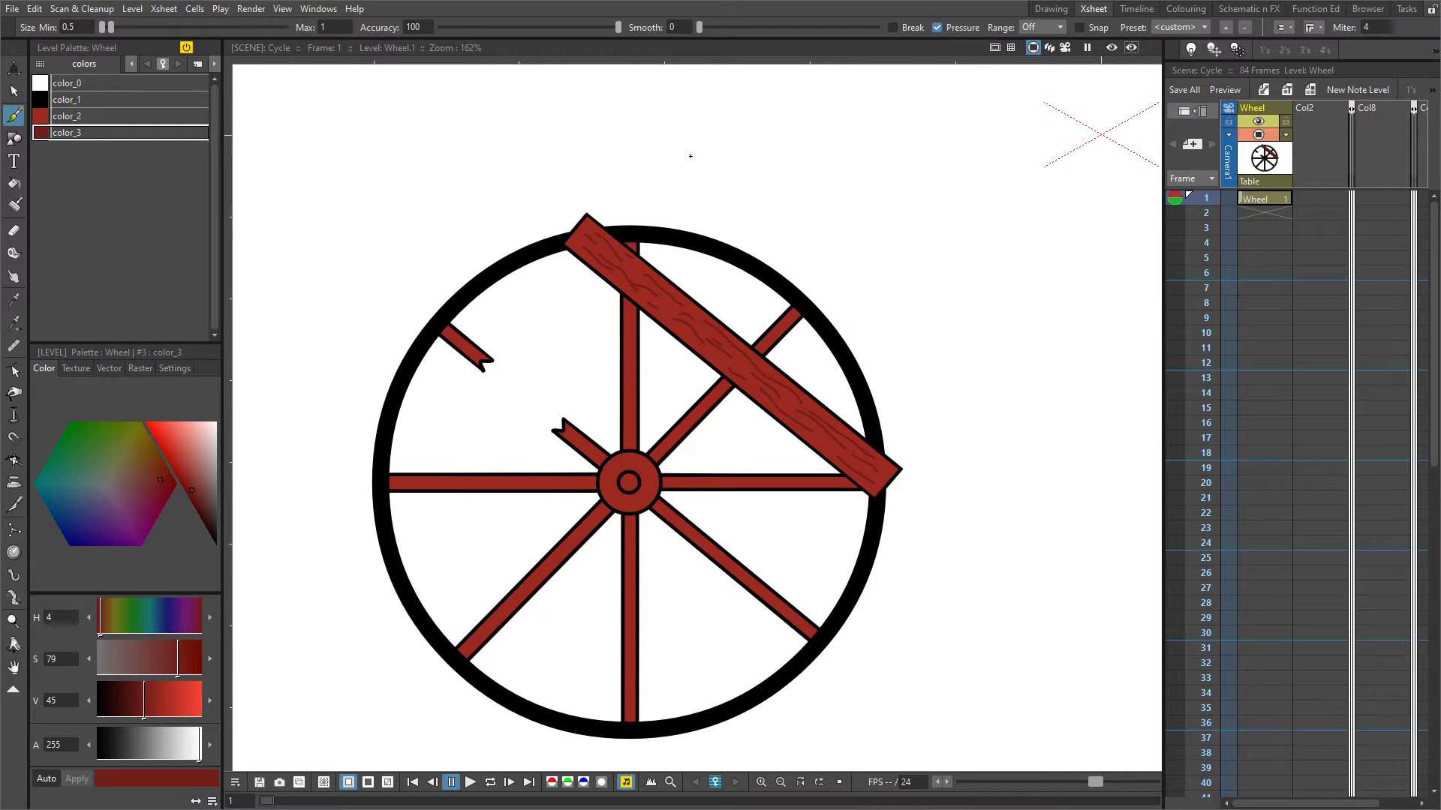
Select the Animate tool to start transforming the Wheel column
{"action": "left_click", "coordinate": [14, 69]}
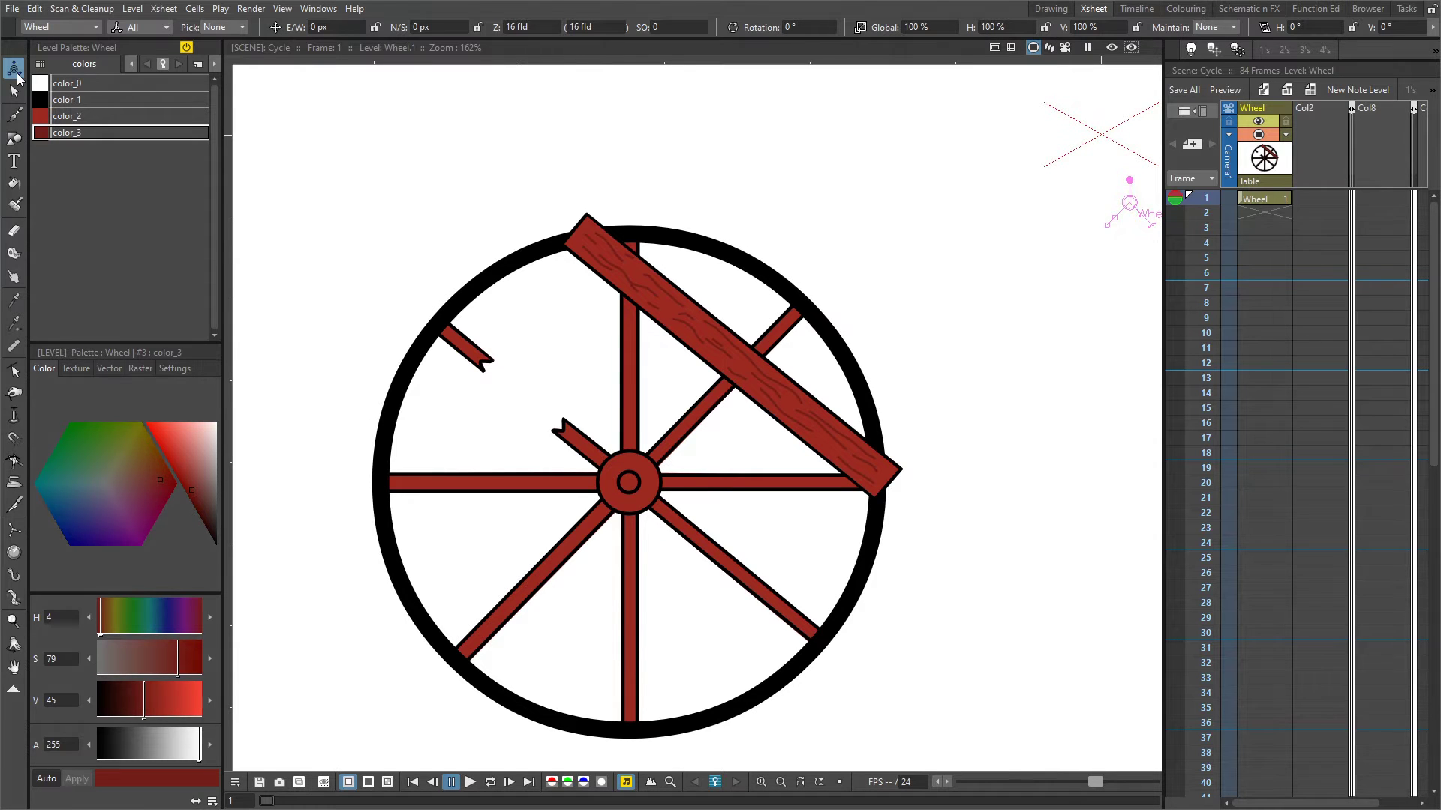
Set the Animate tool to Center mode and drag the pivot onto the wheel hub, zooming to verify
{"action": "left_click", "coordinate": [153, 28]}
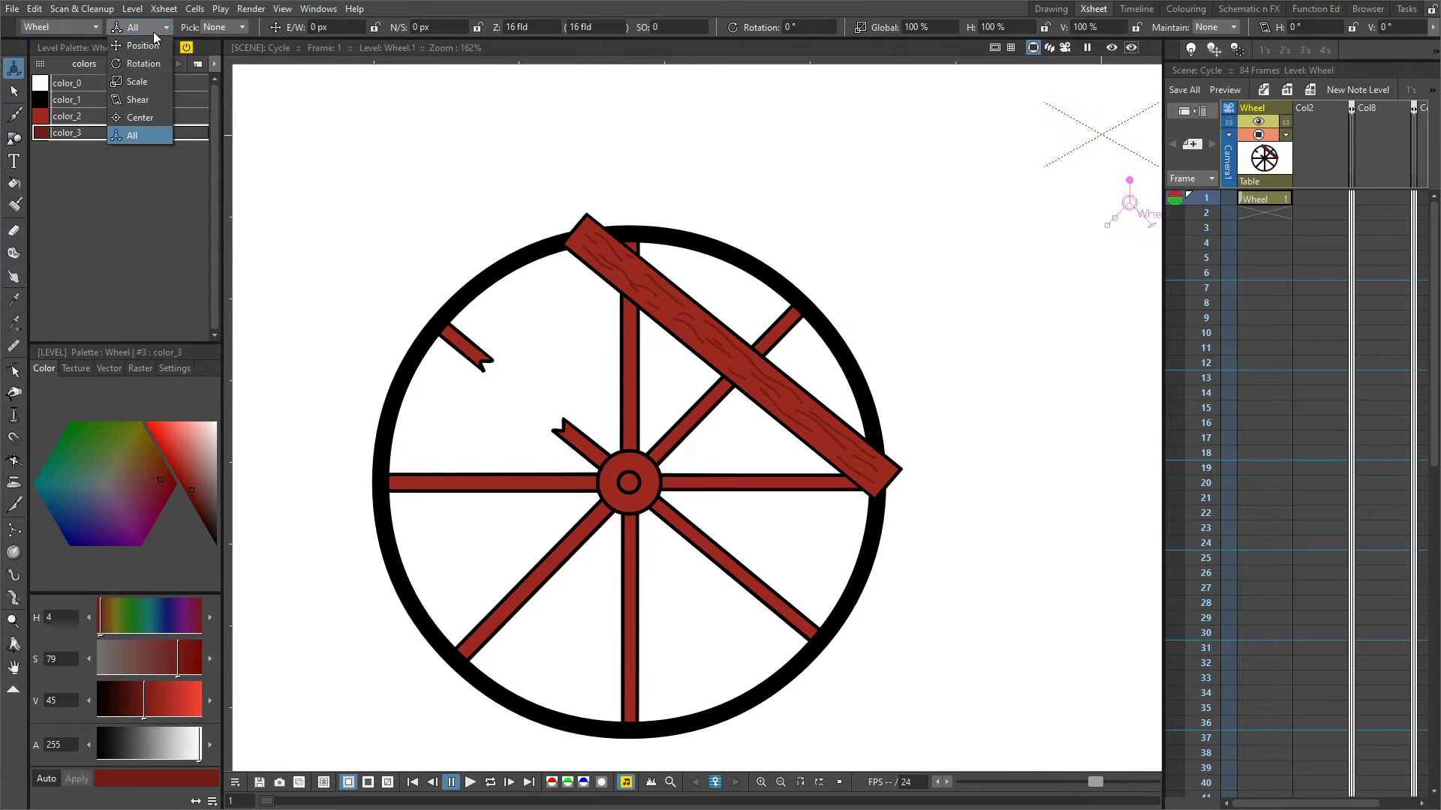
{"action": "left_click", "coordinate": [148, 118]}
{"action": "left_click_drag", "start_coordinate": [1126, 201], "coordinate": [652, 470]}
{"action": "scroll", "coordinate": [651, 470], "scroll_direction": "up", "scroll_amount": 8}
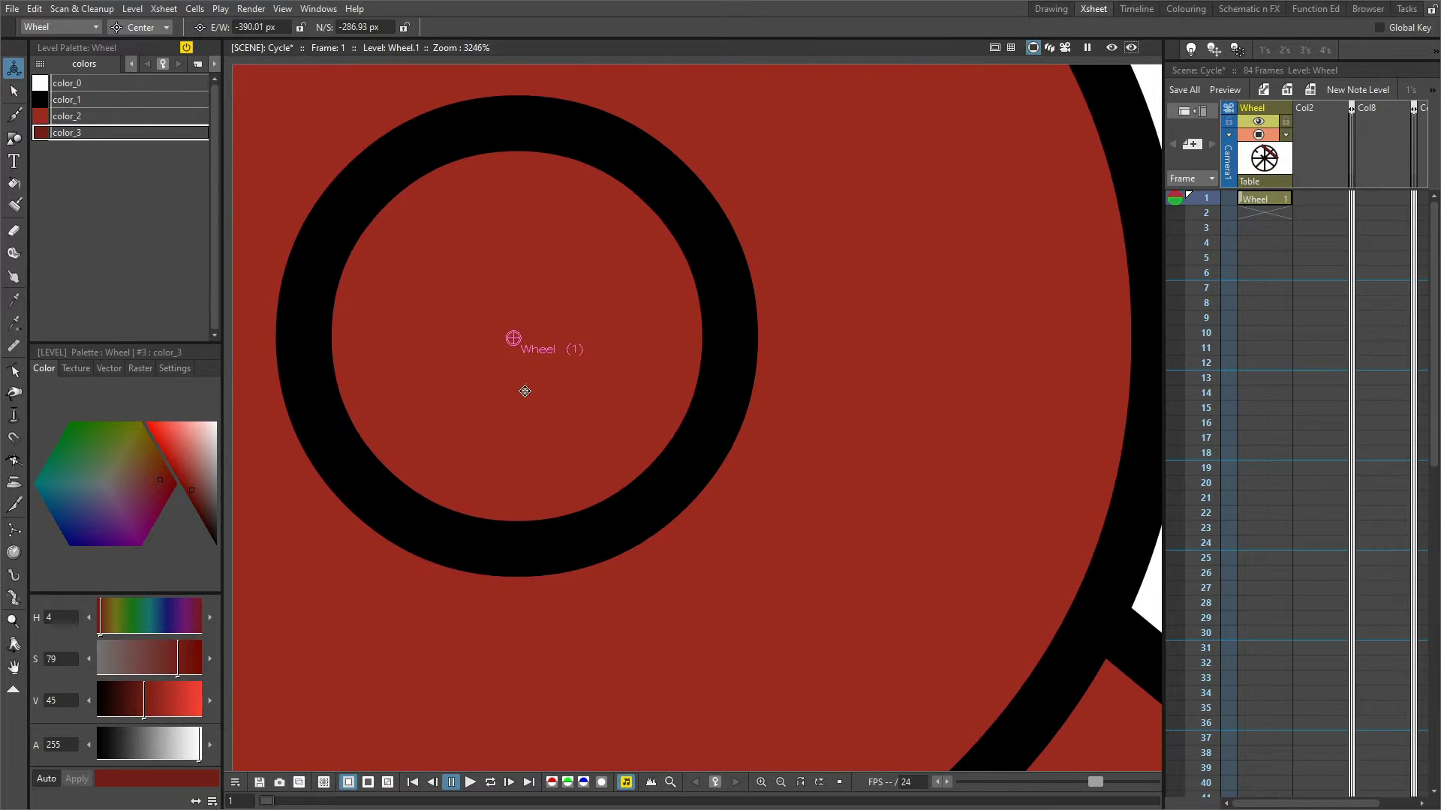
{"action": "scroll", "coordinate": [557, 438], "scroll_direction": "down", "scroll_amount": 3}
{"action": "scroll", "coordinate": [728, 452], "scroll_direction": "down", "scroll_amount": 5}
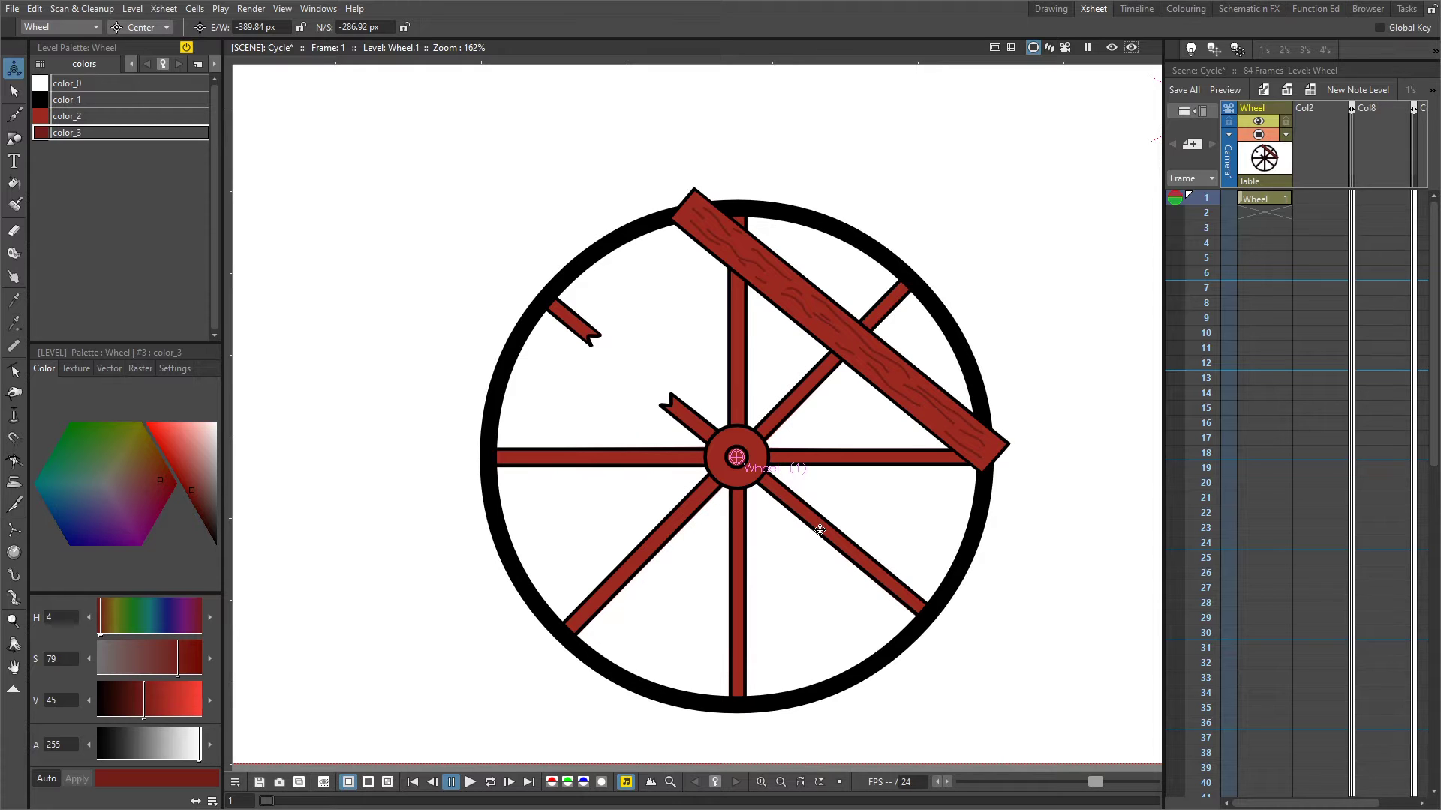
Set Default Interpolation to Linear in the Animation preferences
{"action": "left_click", "coordinate": [12, 8]}
{"action": "left_click", "coordinate": [78, 327]}
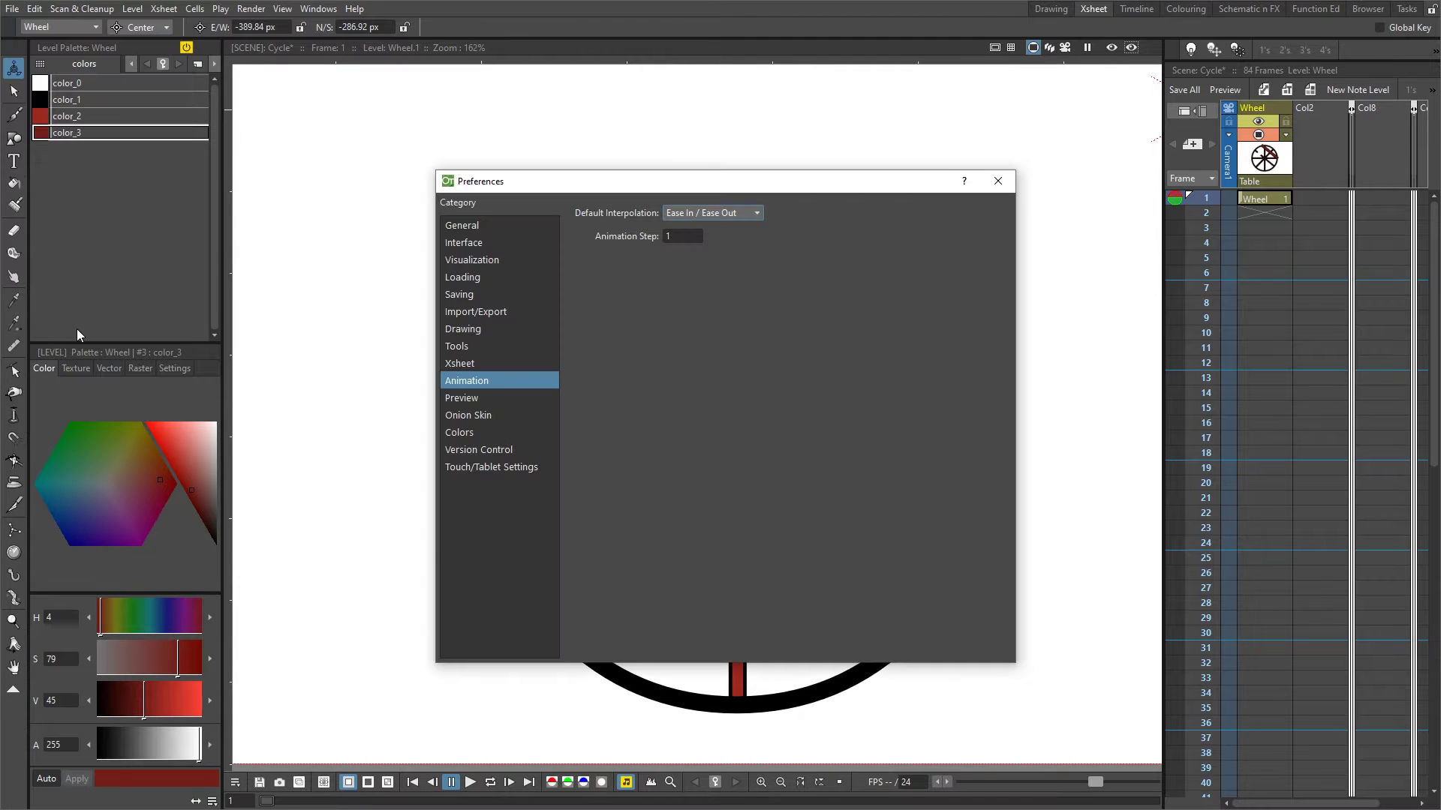
{"action": "left_click", "coordinate": [714, 212]}
{"action": "left_click", "coordinate": [677, 238]}
{"action": "left_click", "coordinate": [996, 181]}
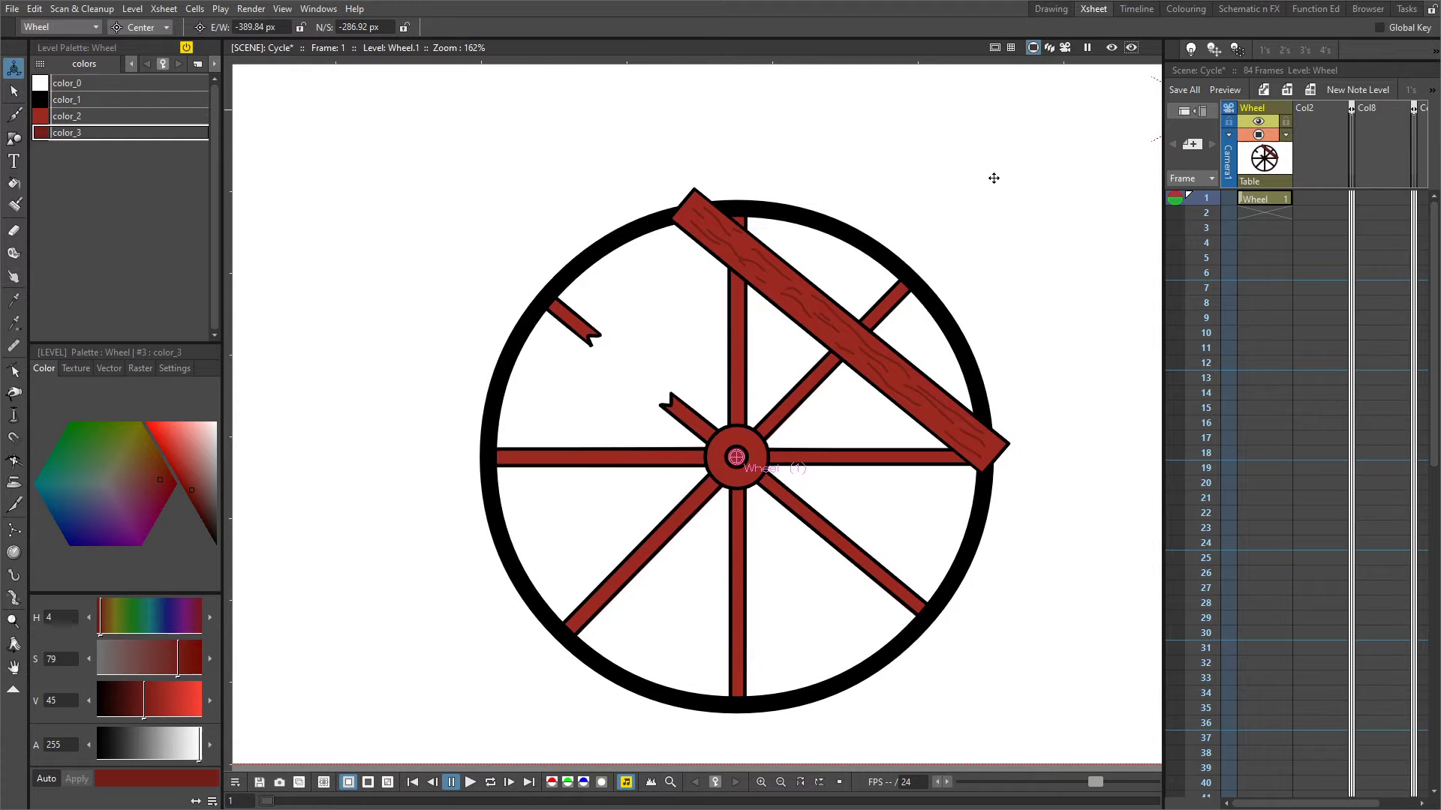
Extend the frame-1 Wheel drawing down through frame 60
{"action": "left_click", "coordinate": [1269, 198]}
{"action": "left_click_drag", "start_coordinate": [1273, 205], "coordinate": [1276, 725]}
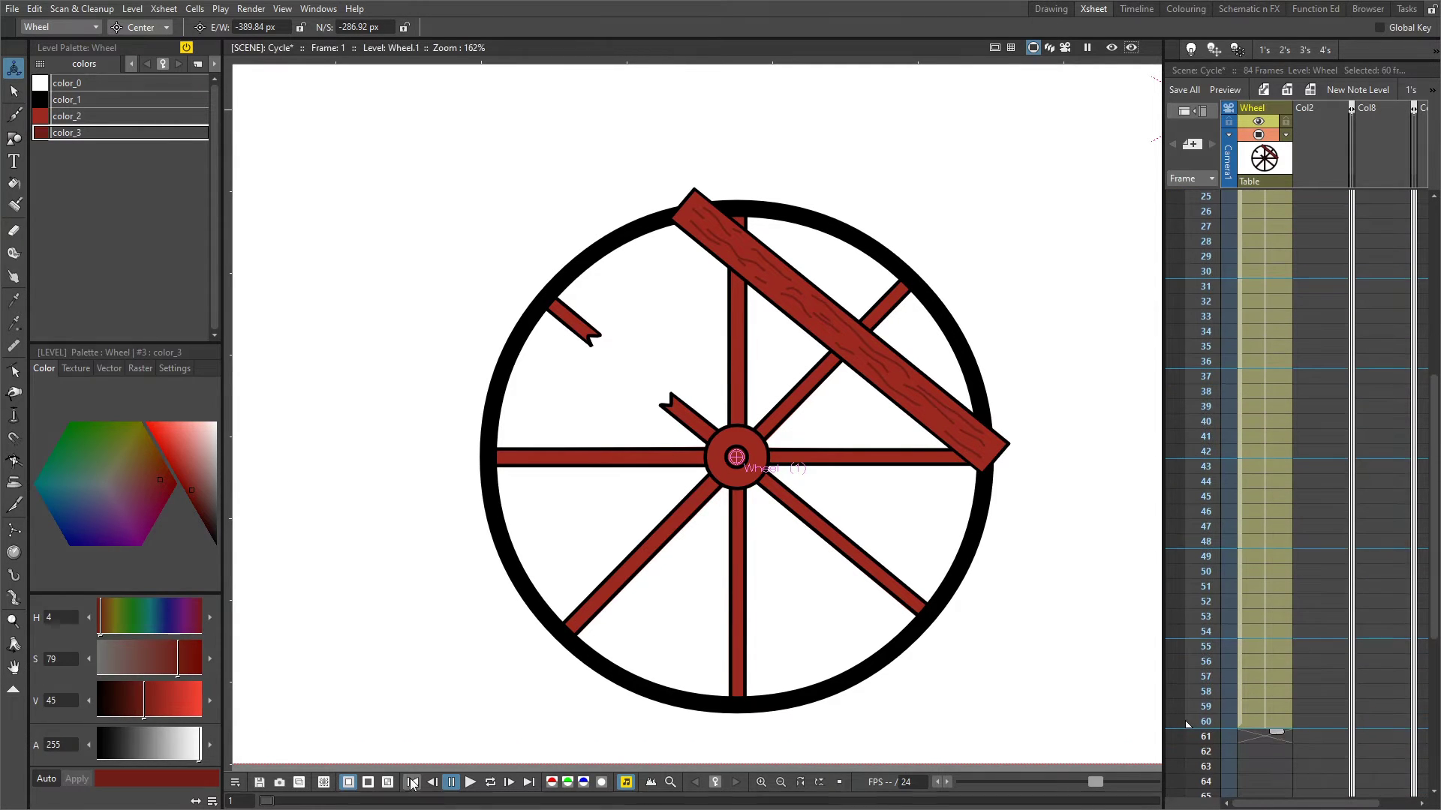
{"action": "left_click", "coordinate": [412, 782]}
{"action": "left_click", "coordinate": [1267, 199]}
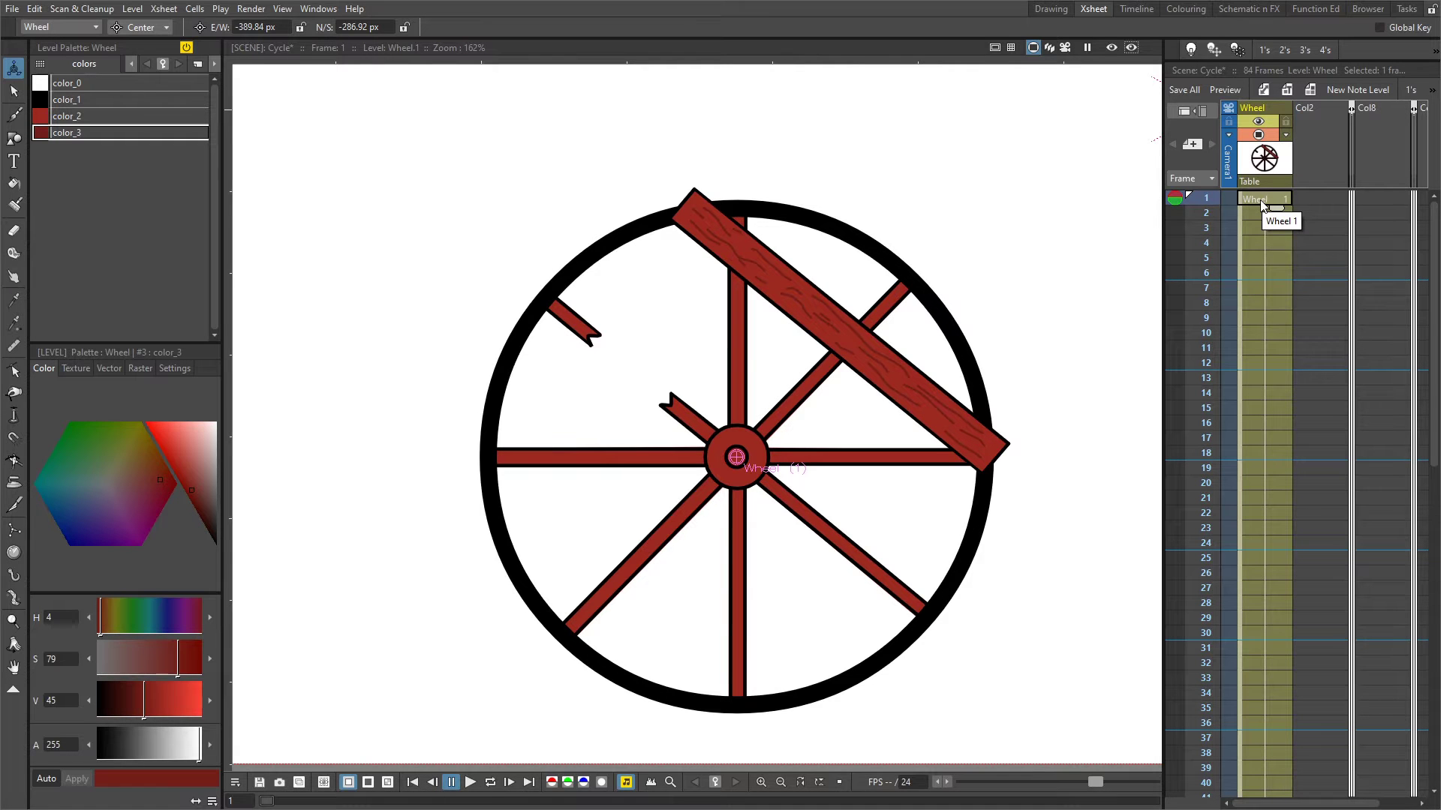
Switch the Animate tool to Rotation and key 0° at frame 1
{"action": "left_click", "coordinate": [154, 30]}
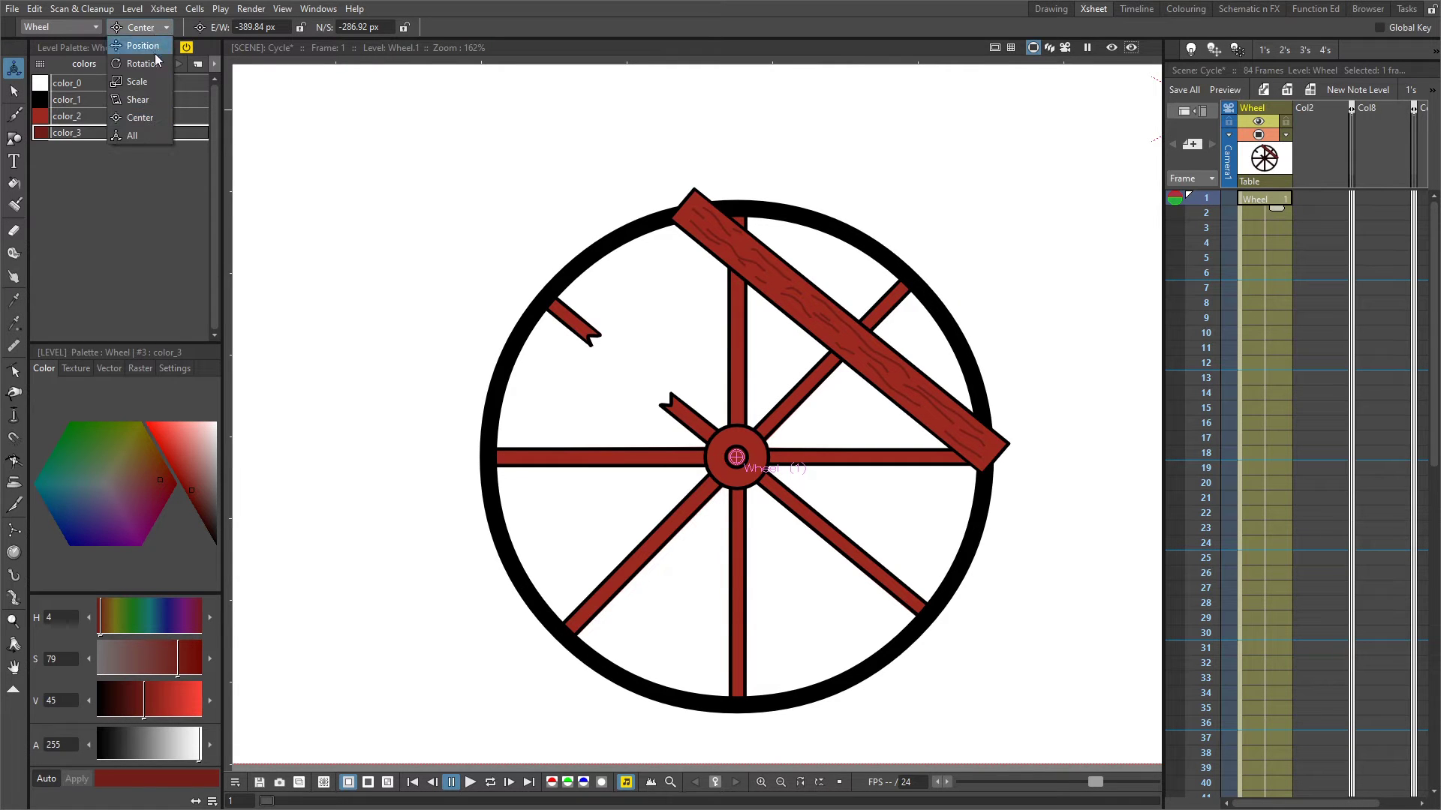
{"action": "left_click", "coordinate": [153, 62]}
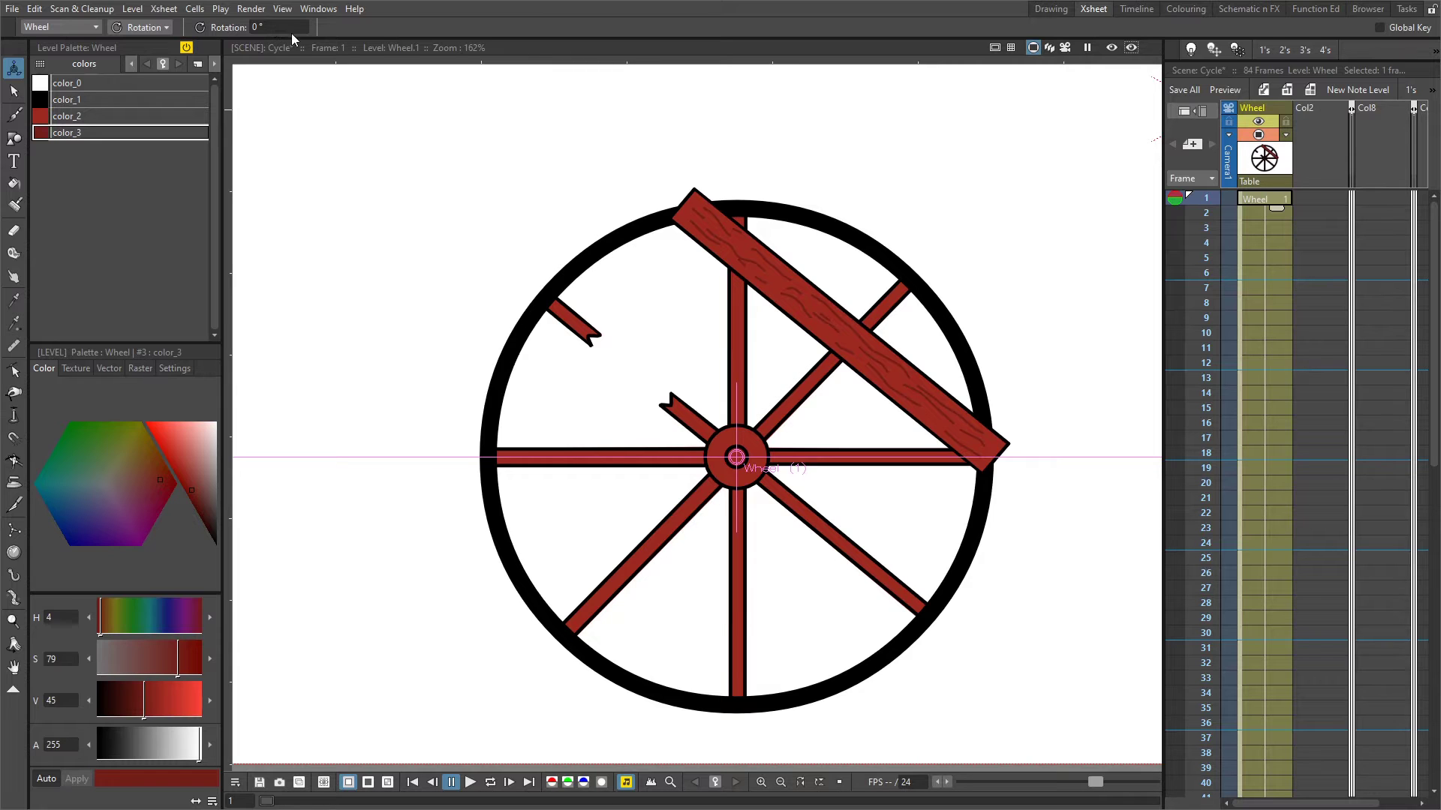
{"action": "left_click", "coordinate": [295, 32]}
{"action": "key", "text": "Return"}
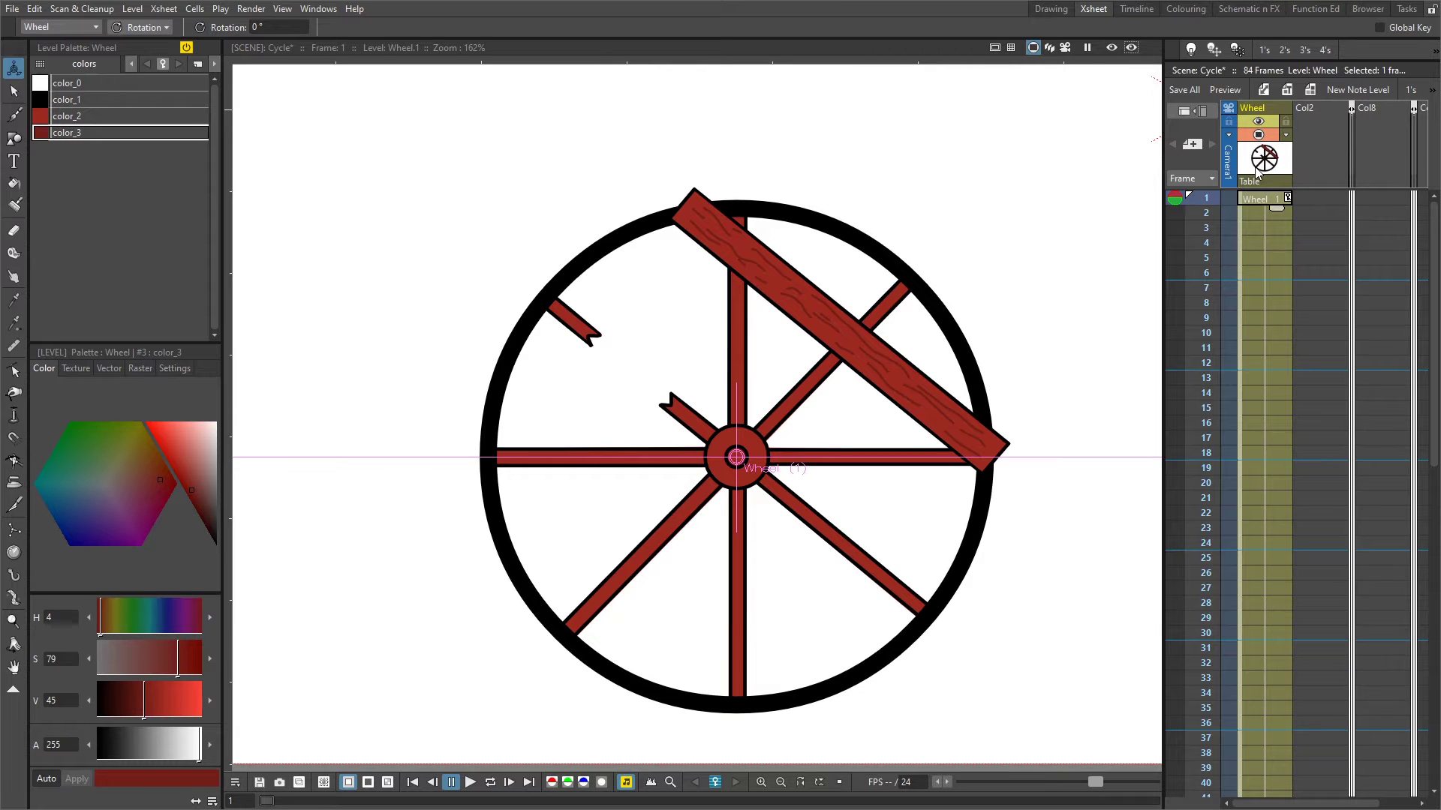
At frame 13, set the wheel's rotation key to 360°
{"action": "left_click", "coordinate": [1267, 378]}
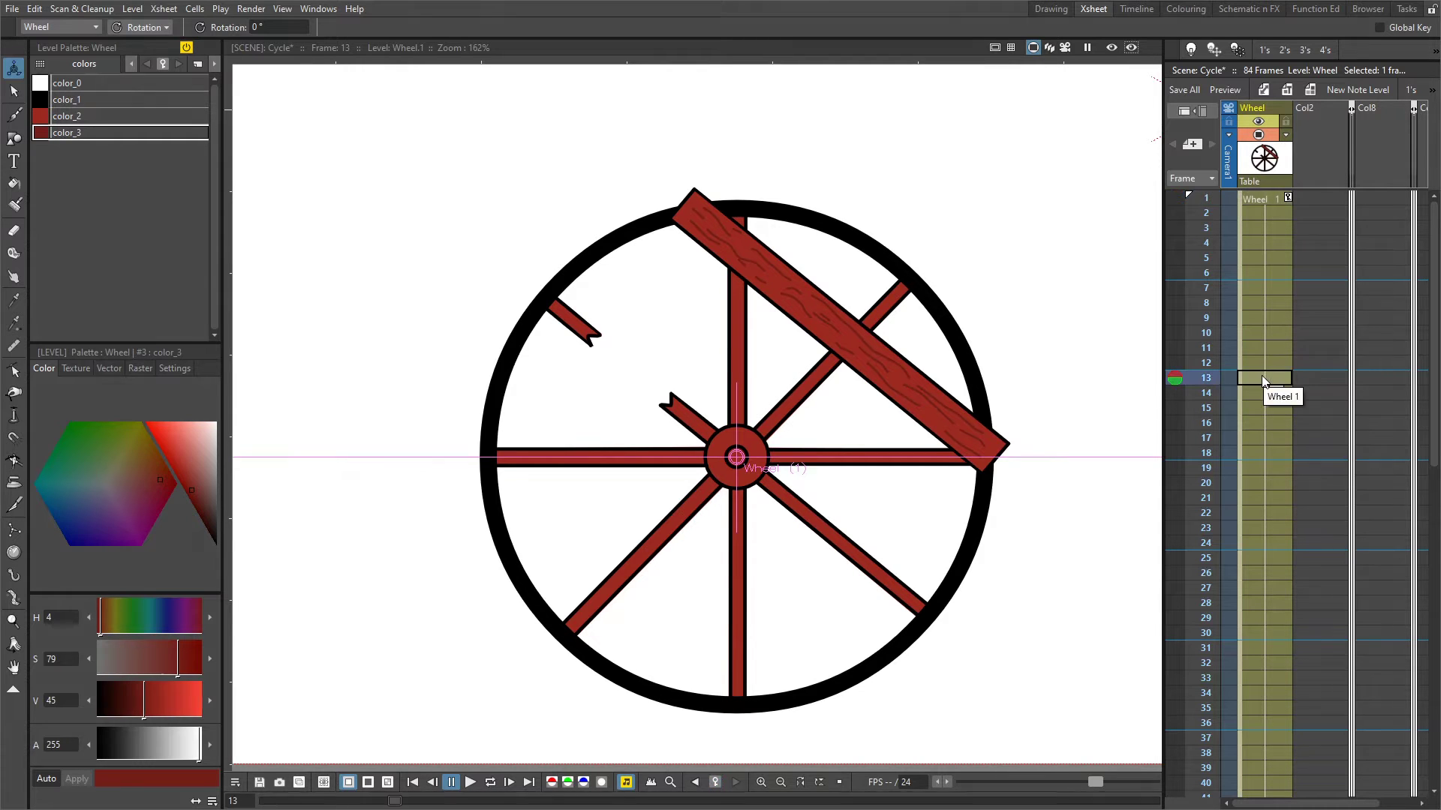
{"action": "left_click_drag", "start_coordinate": [574, 173], "coordinate": [565, 145]}
{"action": "left_click_drag", "start_coordinate": [221, 26], "coordinate": [317, 29]}
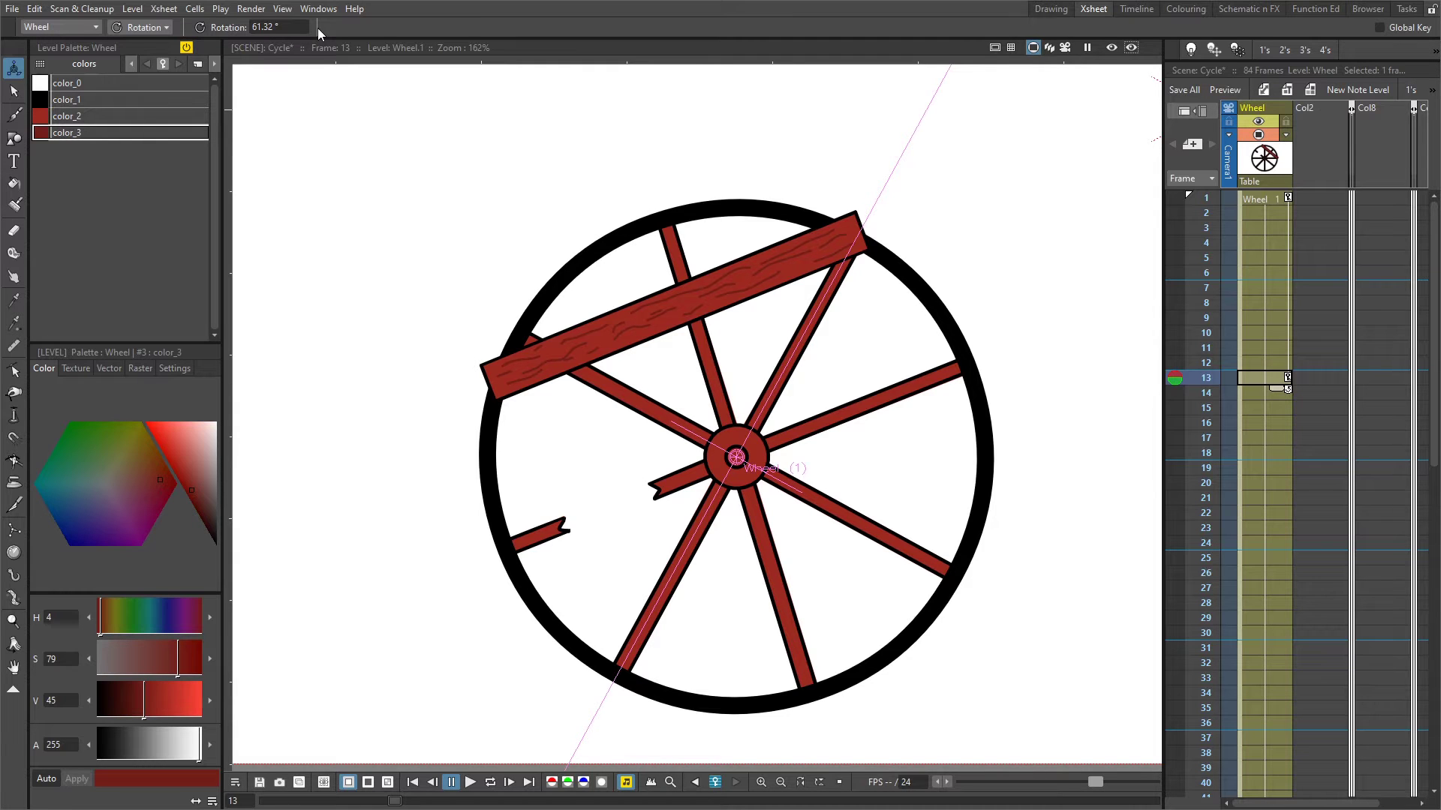
{"action": "left_click", "coordinate": [298, 29]}
{"action": "type", "text": "360"}
{"action": "key", "text": "Return"}
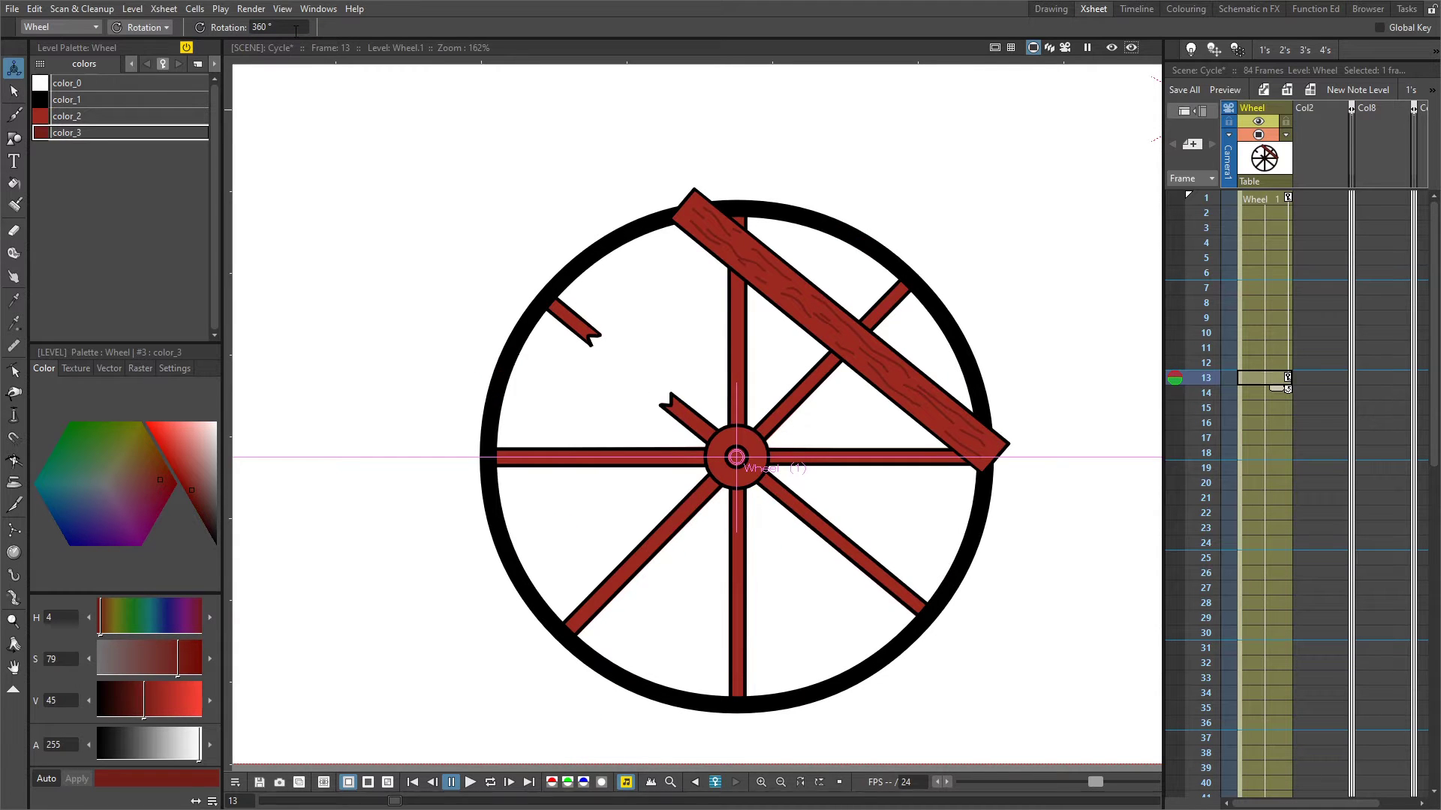
Enable cycling on the Wheel column so the 0–360° turn repeats, scrubbing frames to preview
{"action": "left_click", "coordinate": [1208, 199]}
{"action": "left_click", "coordinate": [1209, 216]}
{"action": "left_click_drag", "start_coordinate": [1208, 219], "coordinate": [1208, 392]}
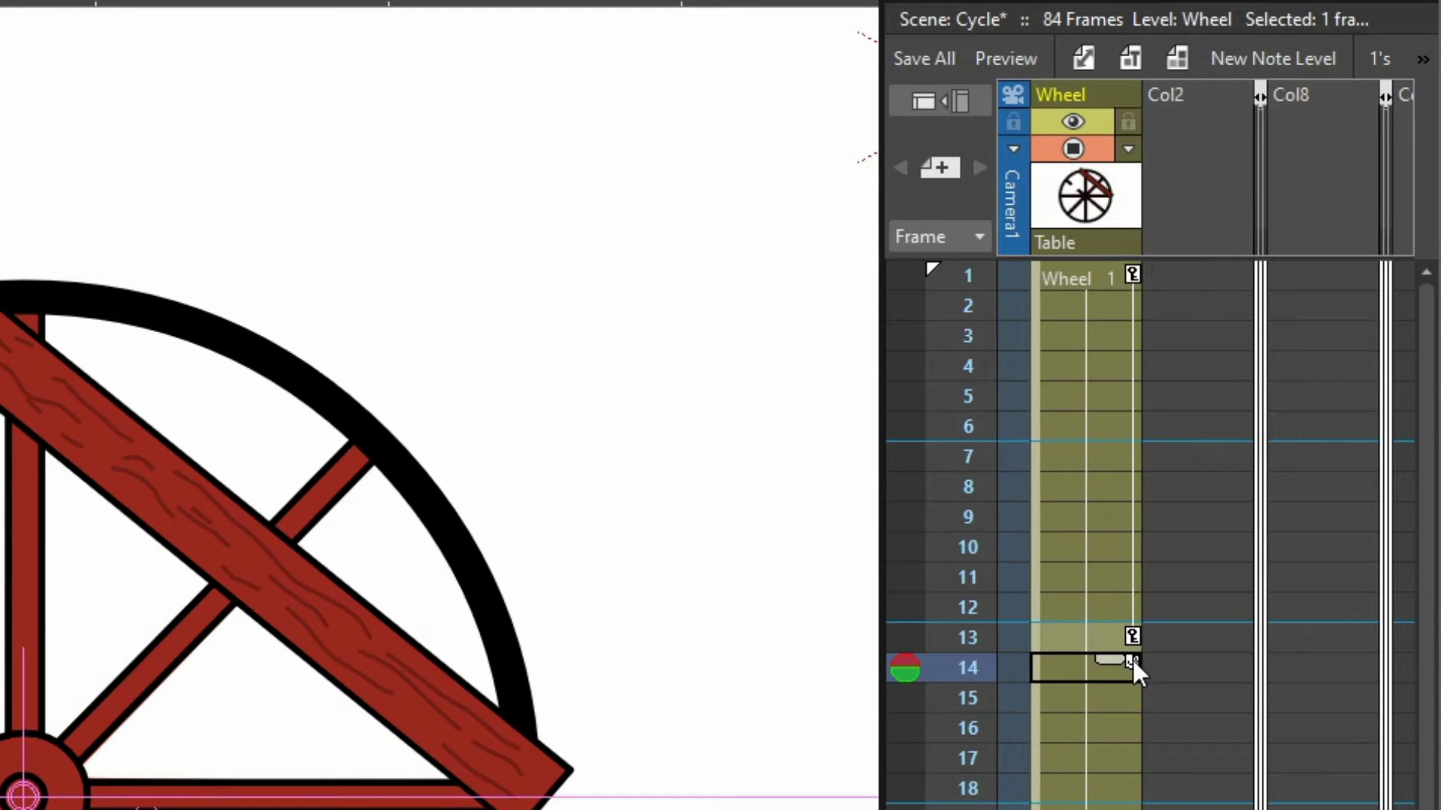
{"action": "left_click", "coordinate": [1132, 660]}
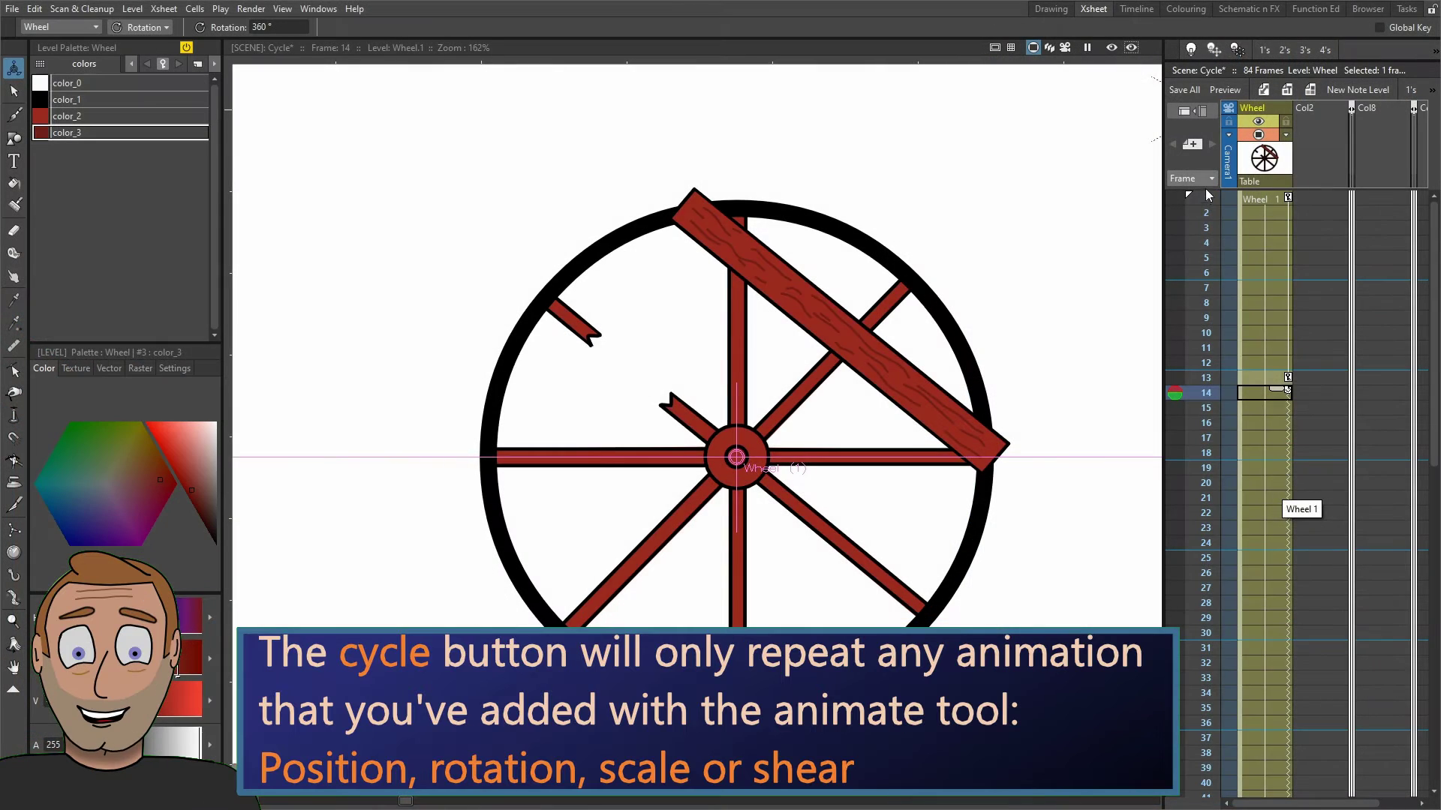
{"action": "left_click_drag", "start_coordinate": [1207, 198], "coordinate": [1209, 627]}
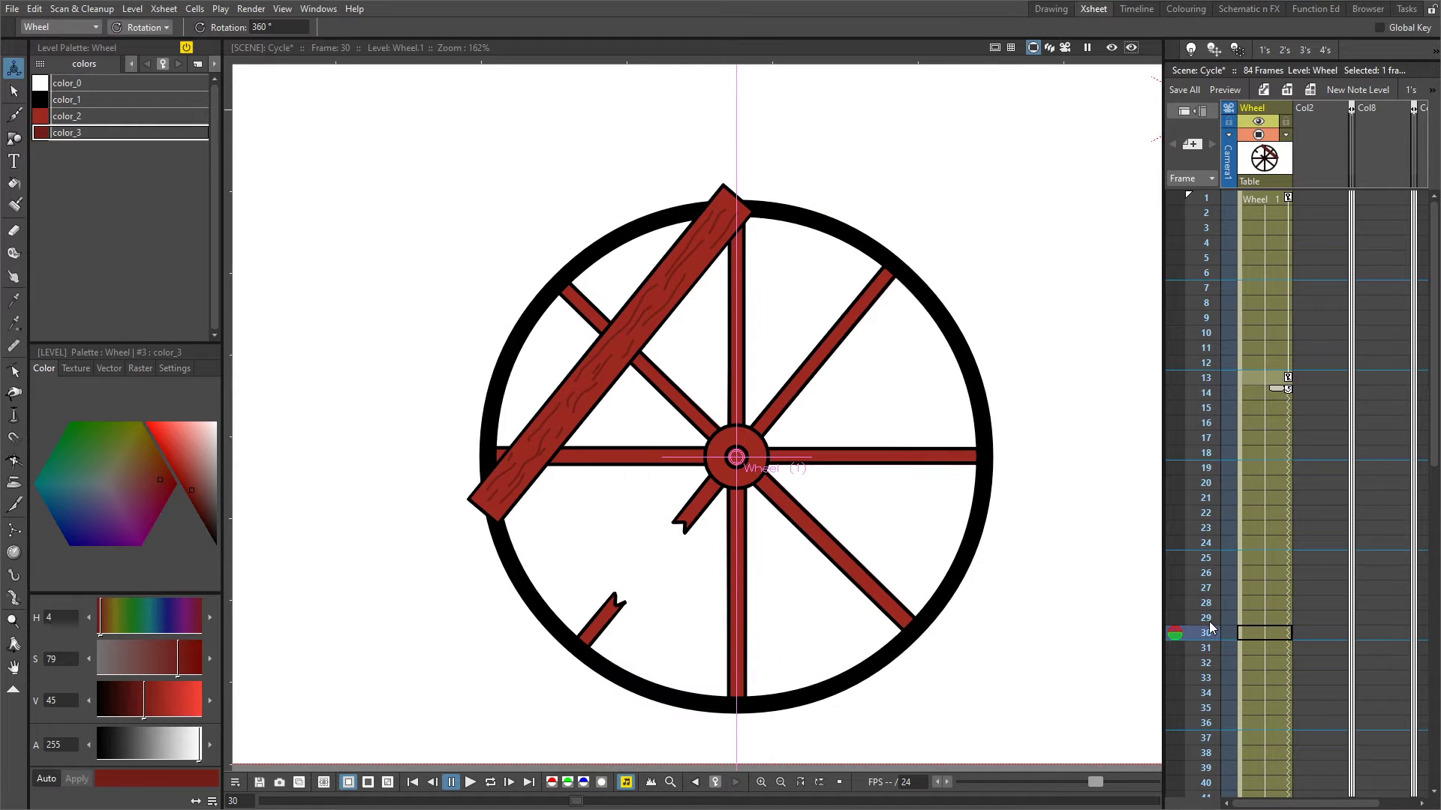
{"action": "left_click", "coordinate": [1213, 376]}
{"action": "left_click", "coordinate": [1210, 398]}
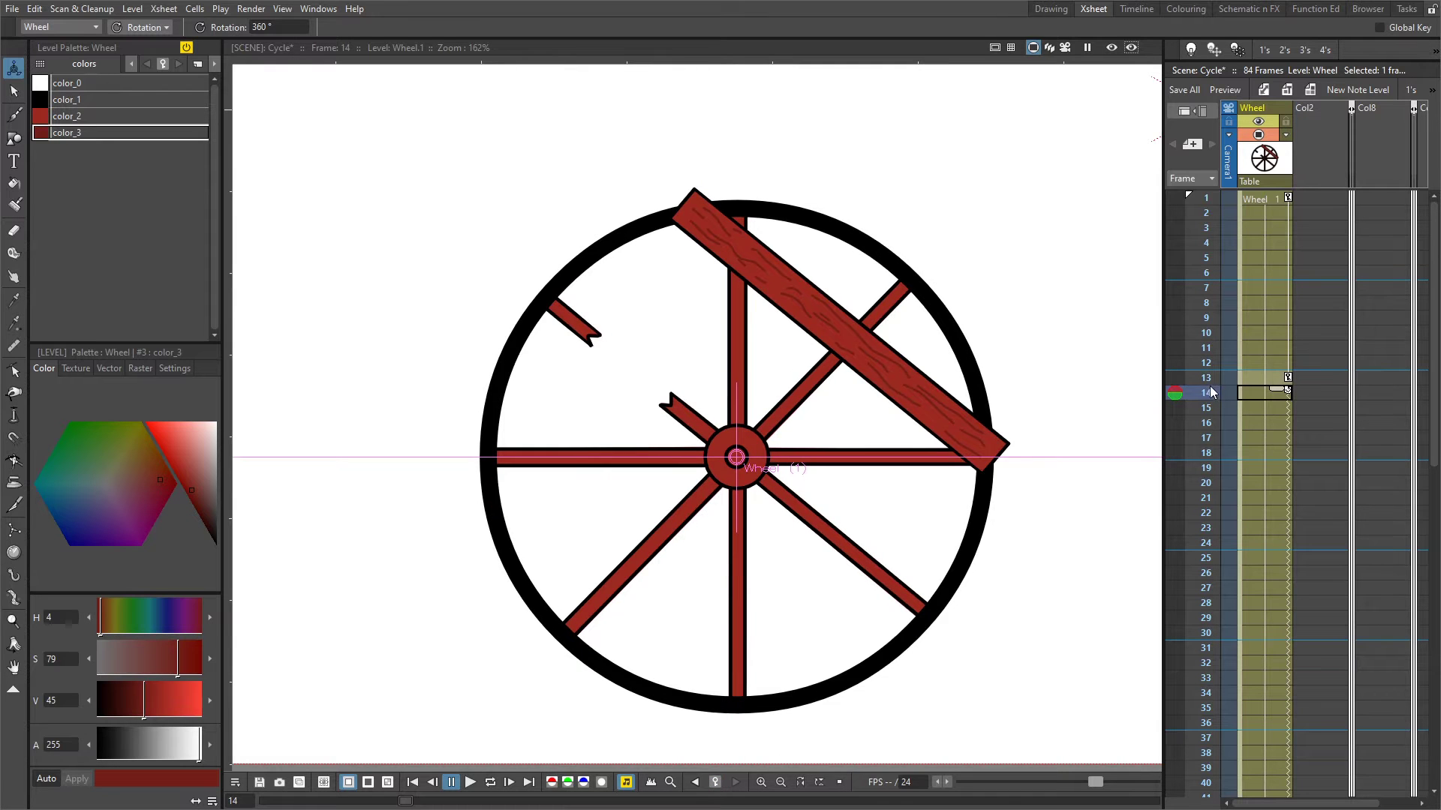
{"action": "left_click", "coordinate": [1213, 367]}
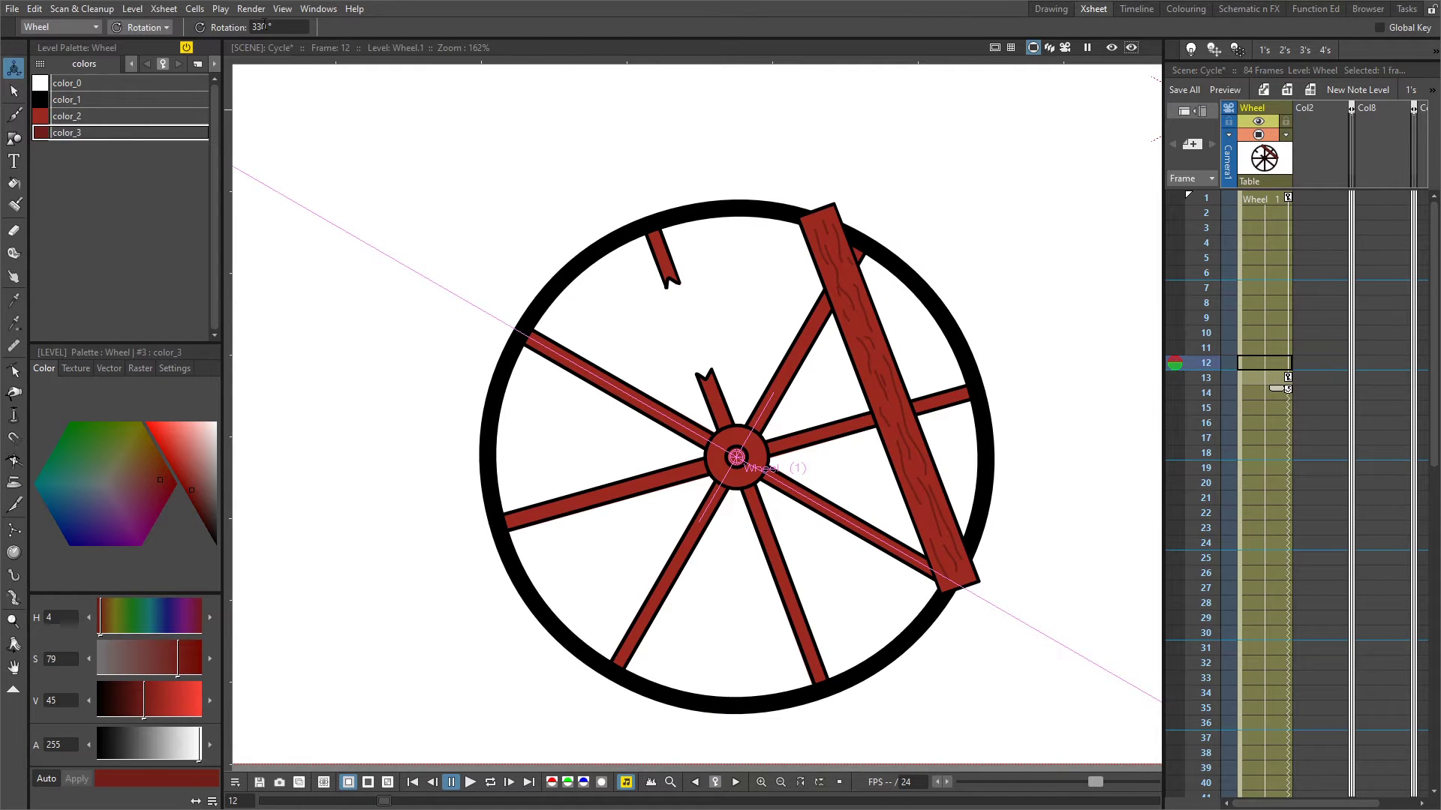
{"action": "left_click", "coordinate": [1214, 378]}
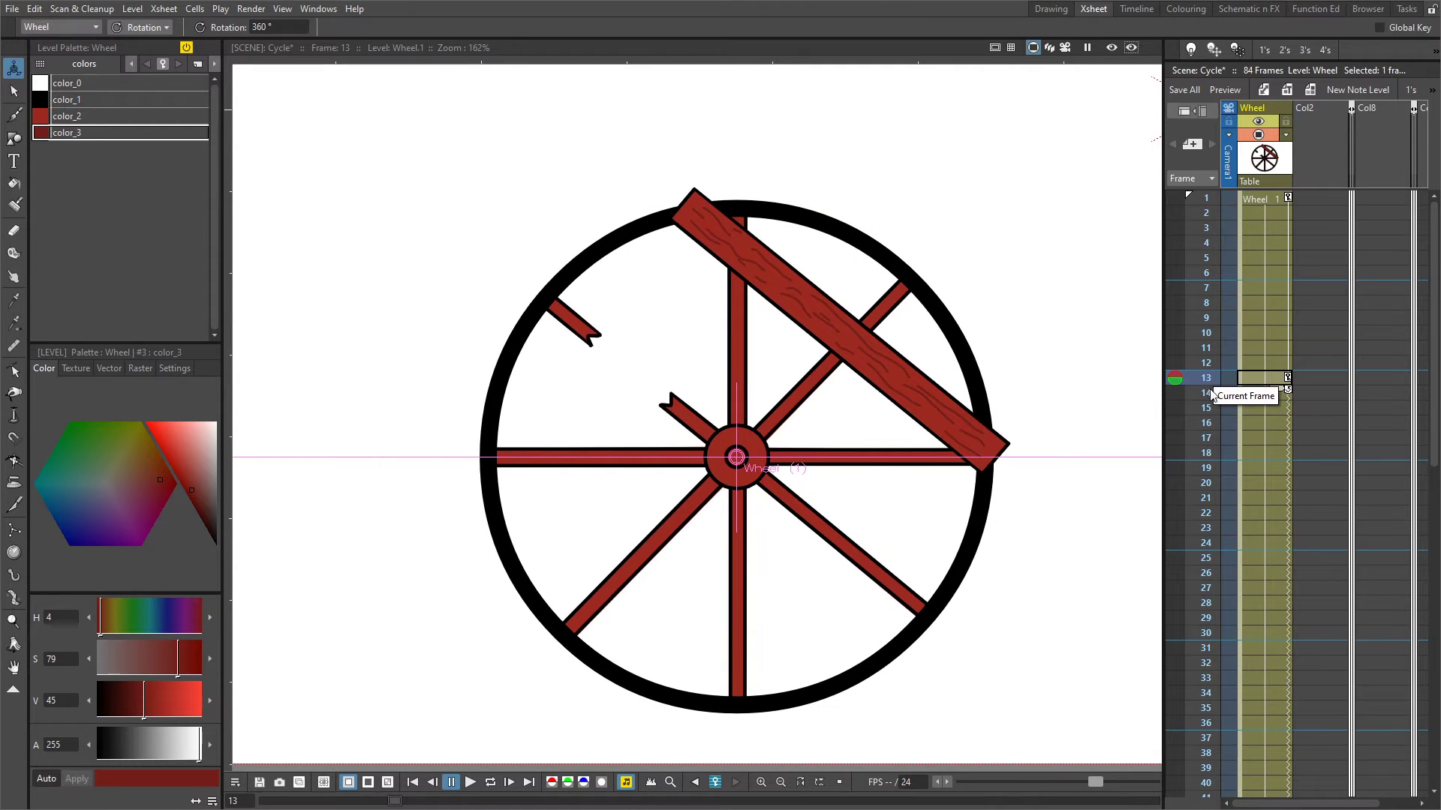
{"action": "left_click", "coordinate": [1208, 393]}
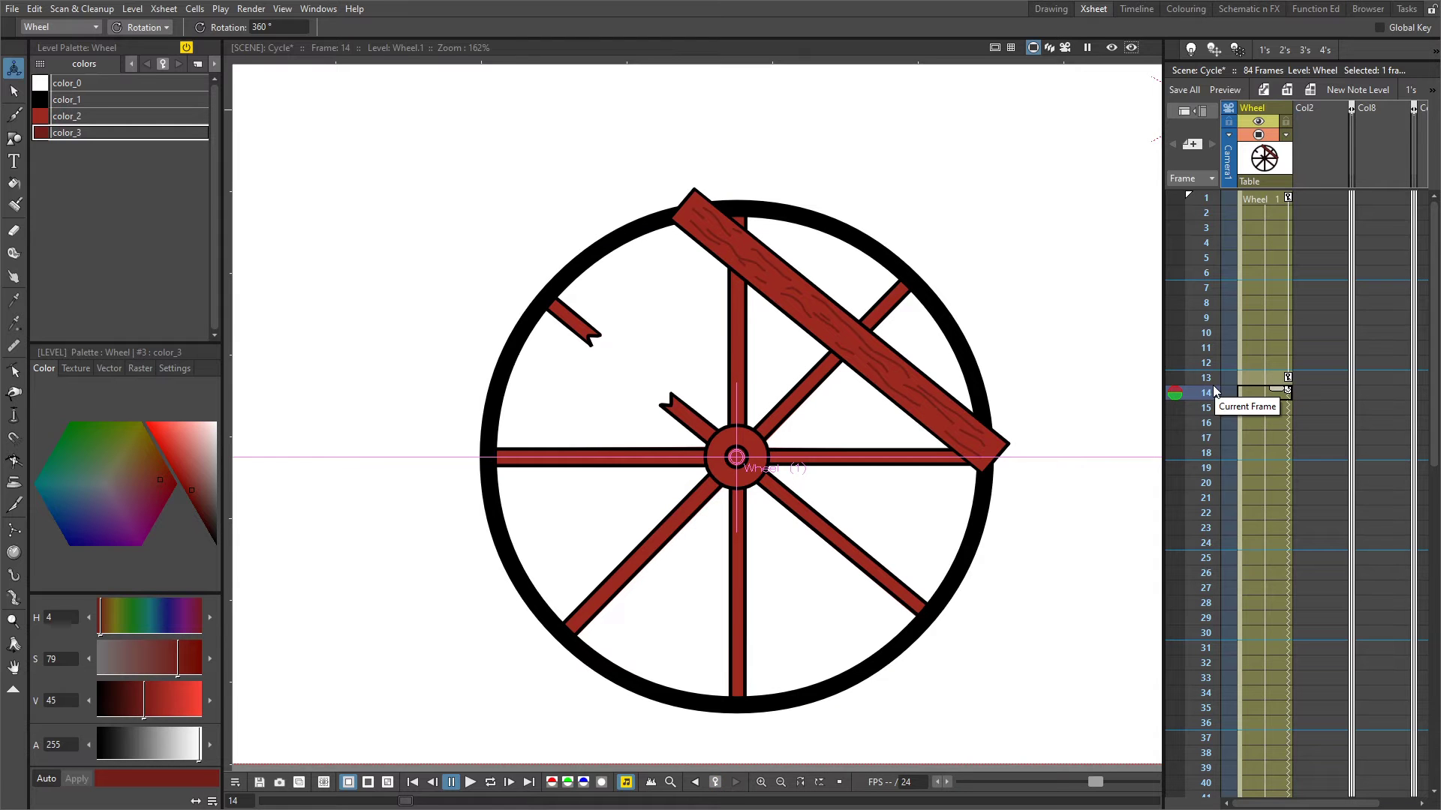
{"action": "key", "text": "Down"}
{"action": "key", "text": "Down"}
{"action": "key", "text": "Down"}
{"action": "key", "text": "Down"}
{"action": "key", "text": "Down"}
{"action": "key", "text": "Down"}
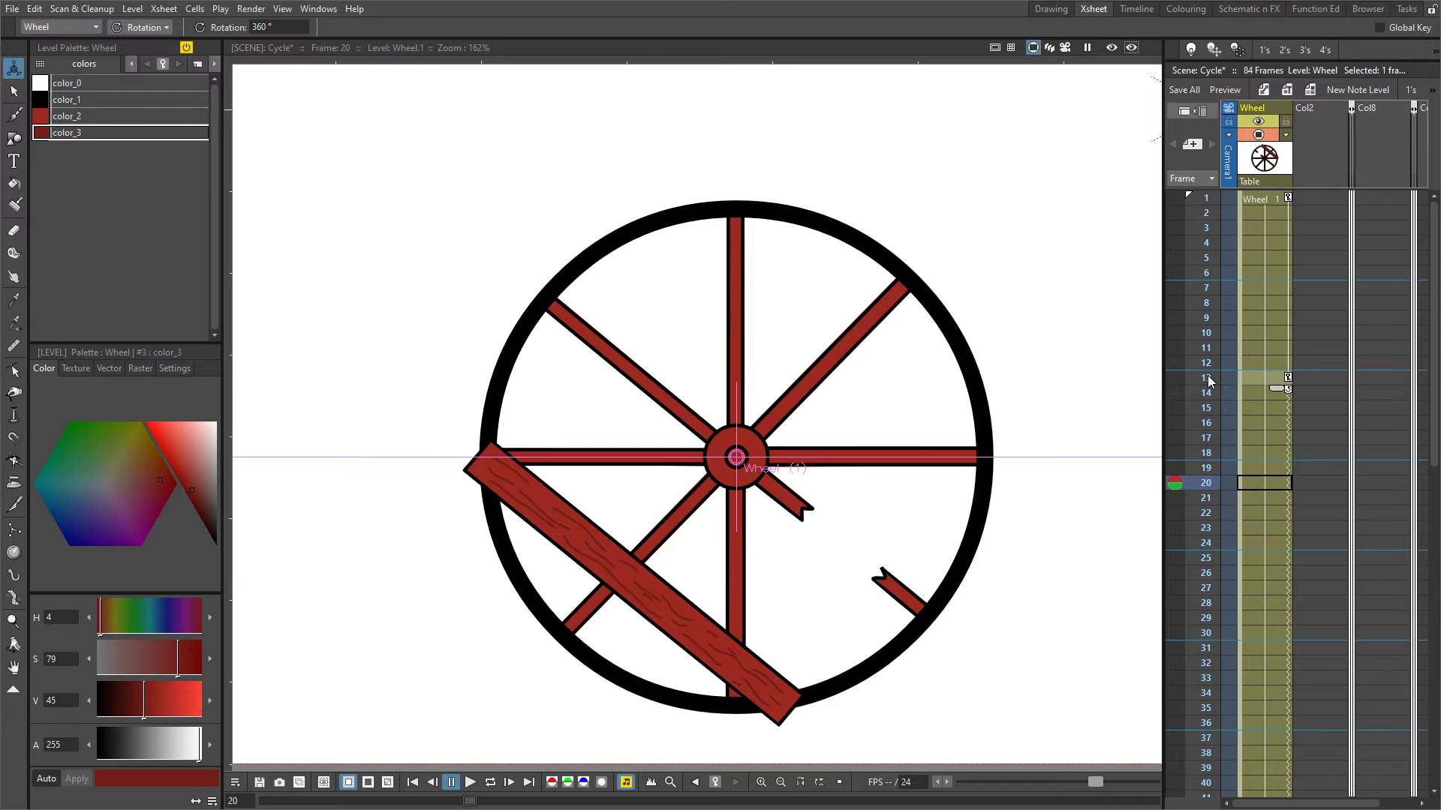
Open the Function Editor room and inspect the Wheel rotation keys at frames 1 and 13
{"action": "left_click", "coordinate": [1309, 9]}
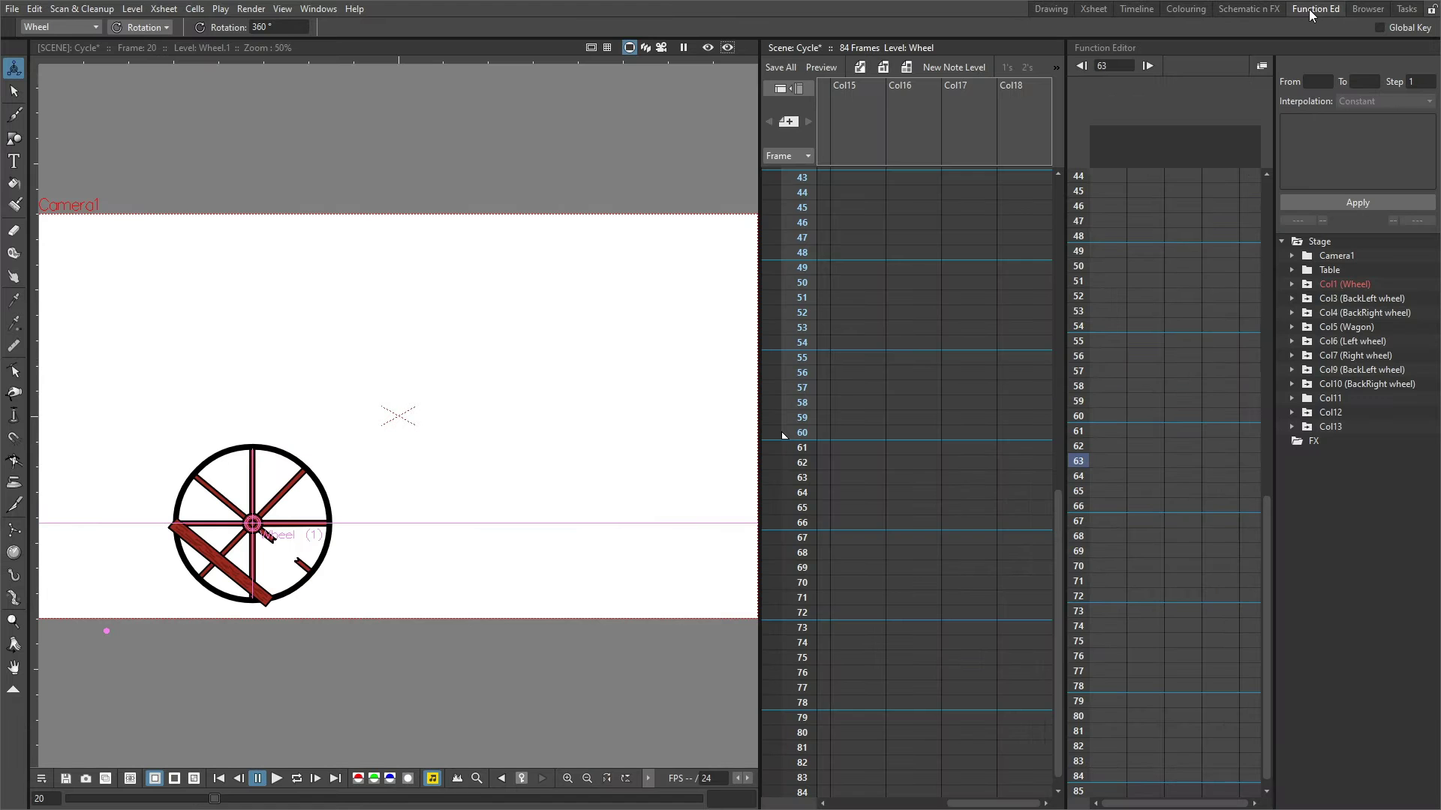
{"action": "left_click", "coordinate": [1293, 286]}
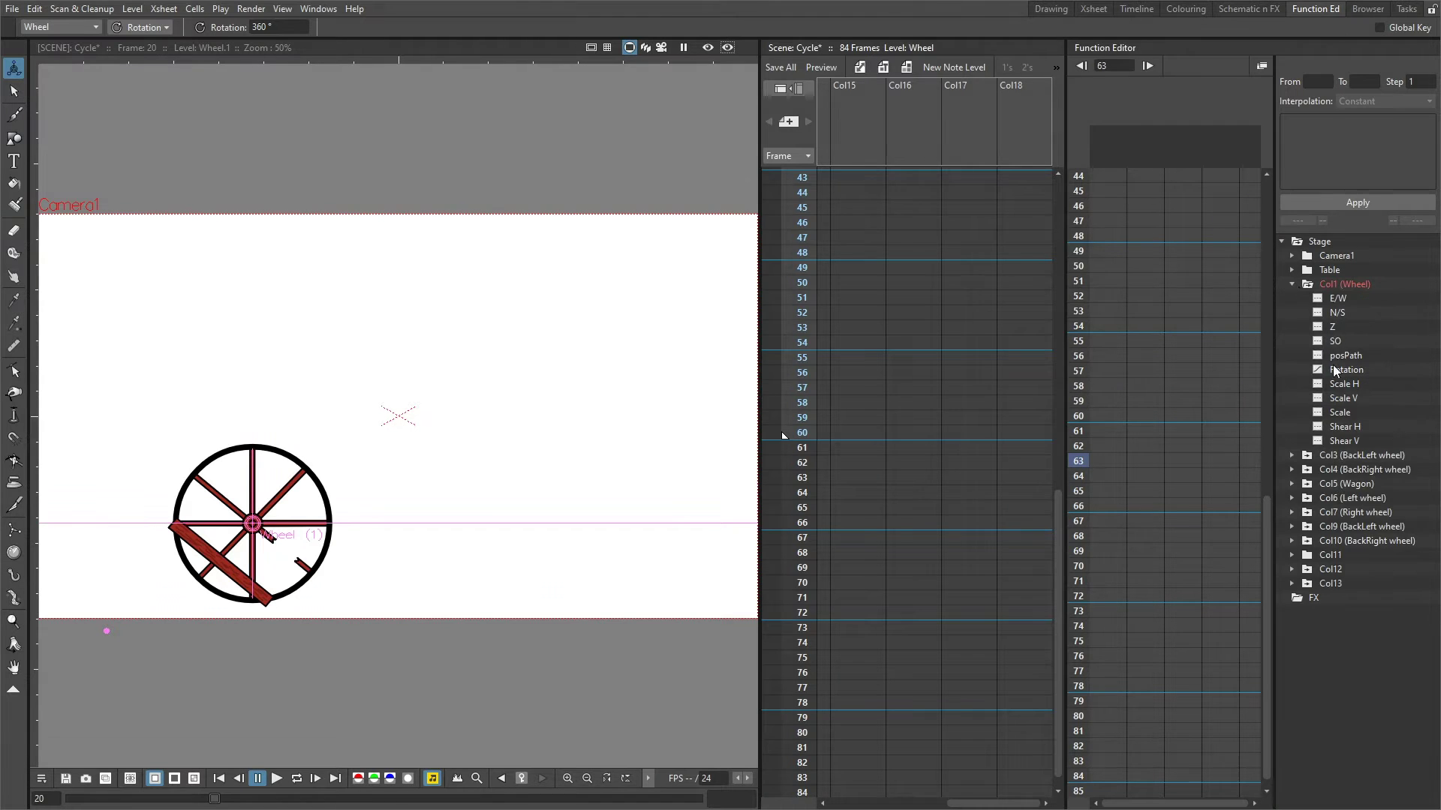
{"action": "left_click", "coordinate": [1318, 370]}
{"action": "left_click_drag", "start_coordinate": [1269, 525], "coordinate": [1250, 153]}
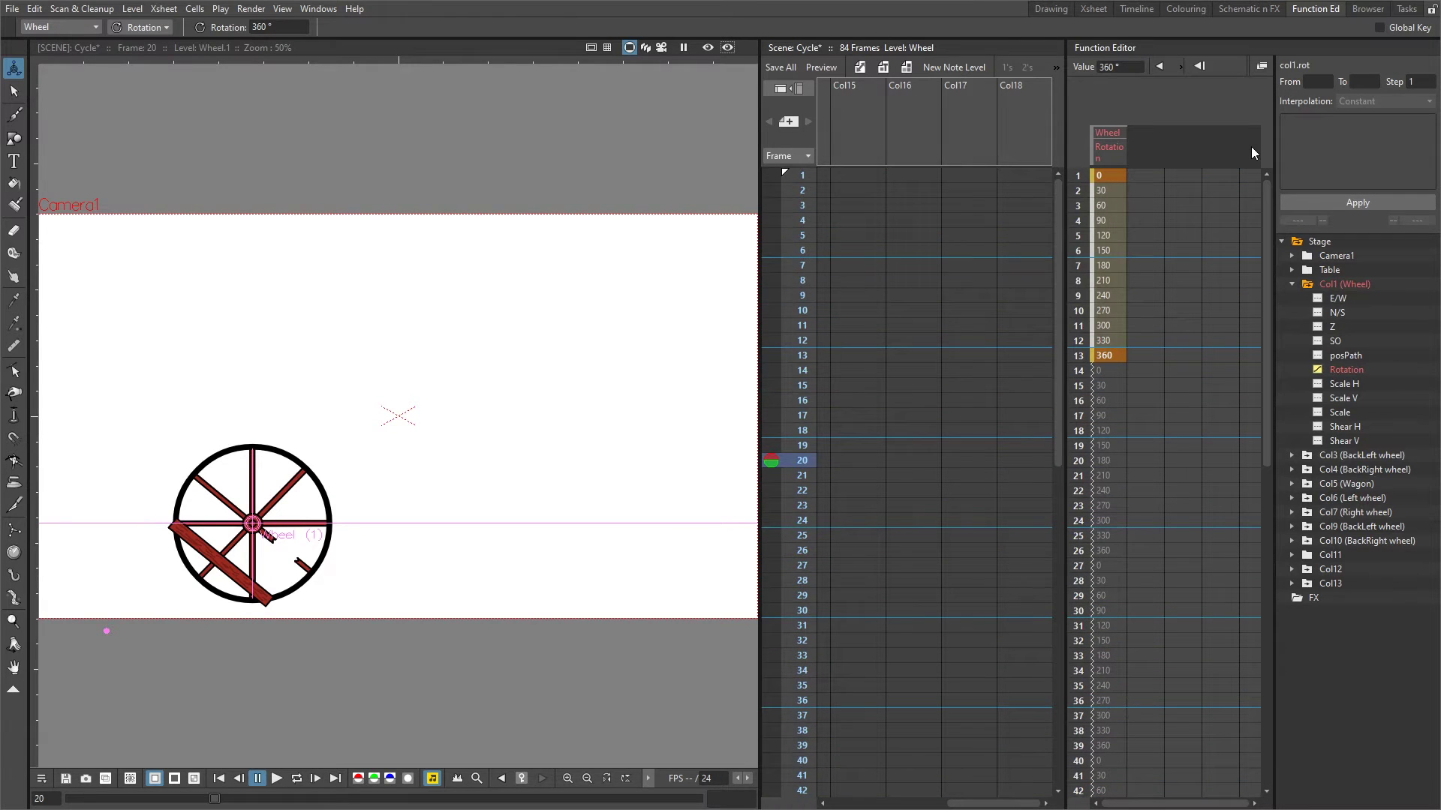
{"action": "left_click", "coordinate": [1078, 174]}
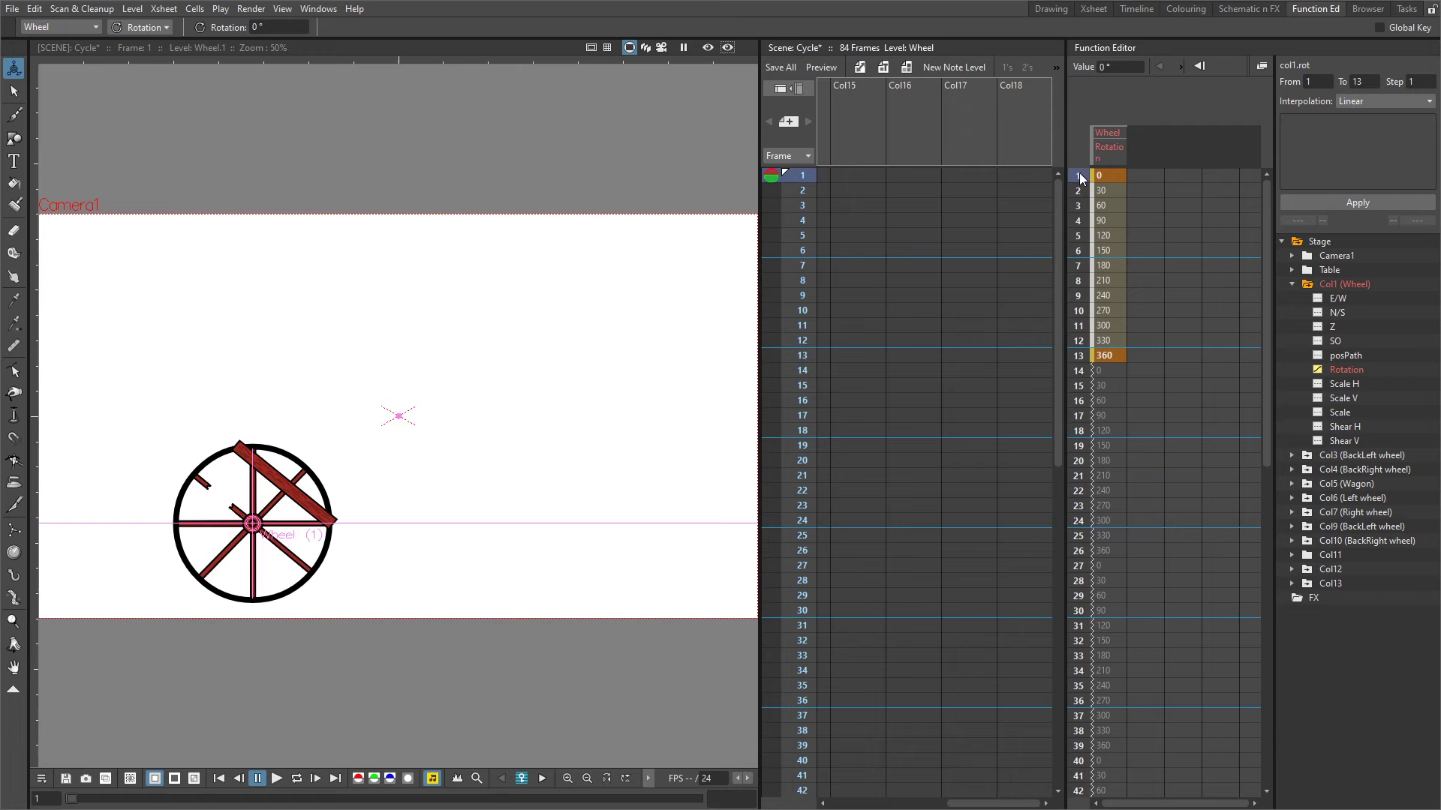
{"action": "left_click", "coordinate": [1080, 356]}
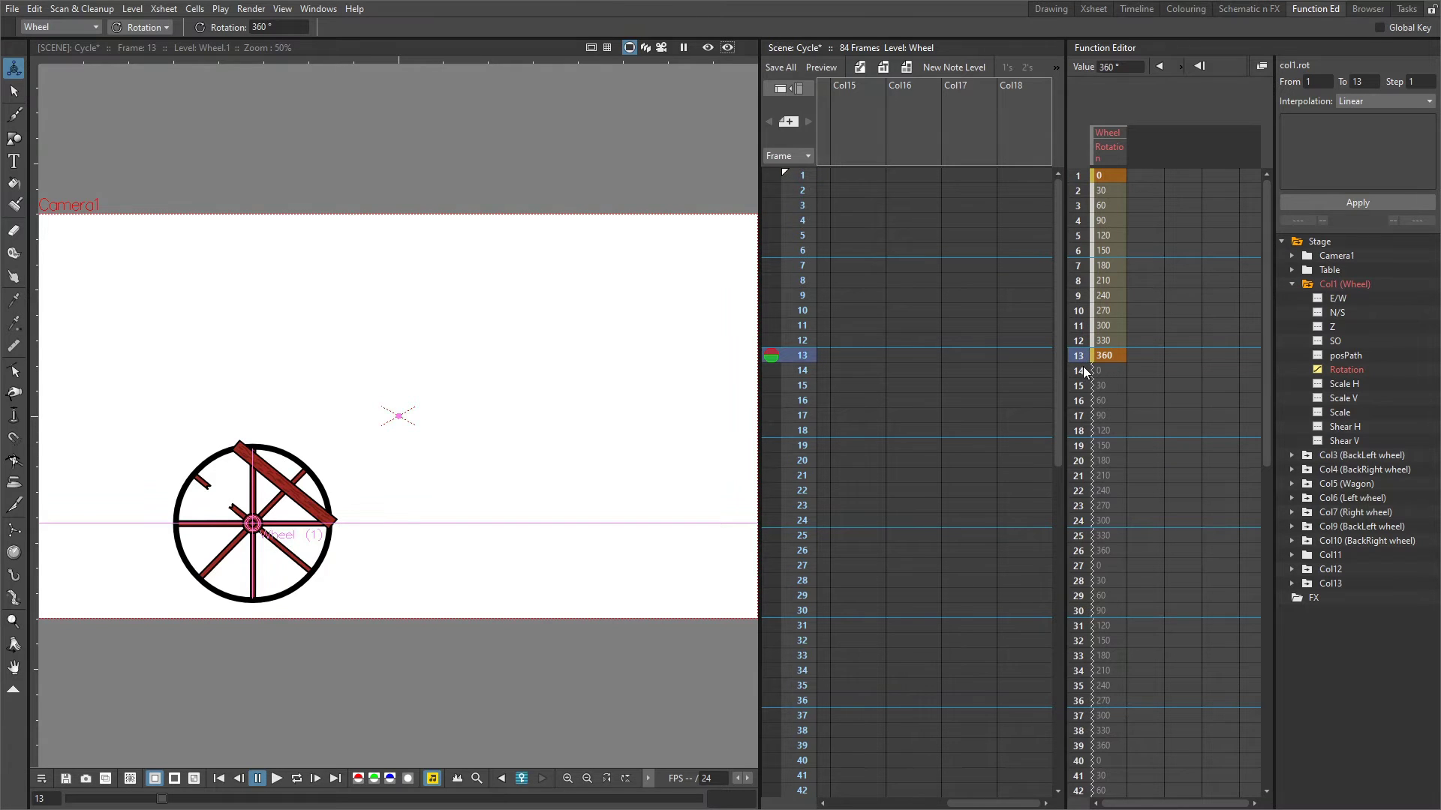
{"action": "left_click_drag", "start_coordinate": [1081, 370], "coordinate": [1078, 758]}
{"action": "left_click", "coordinate": [1079, 358]}
Set a 330° rotation key on frame 12
{"action": "left_click", "coordinate": [784, 343]}
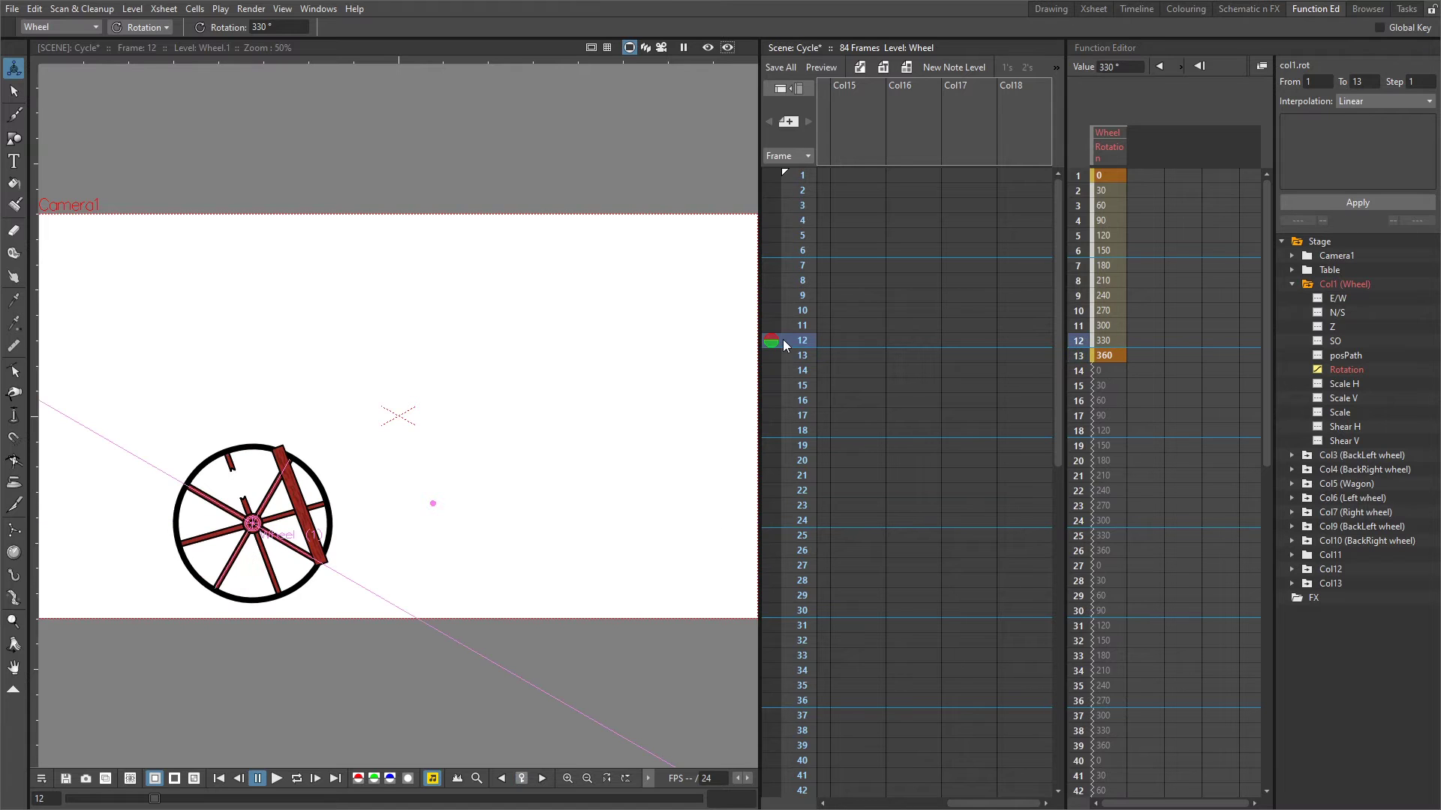
{"action": "left_click", "coordinate": [292, 27]}
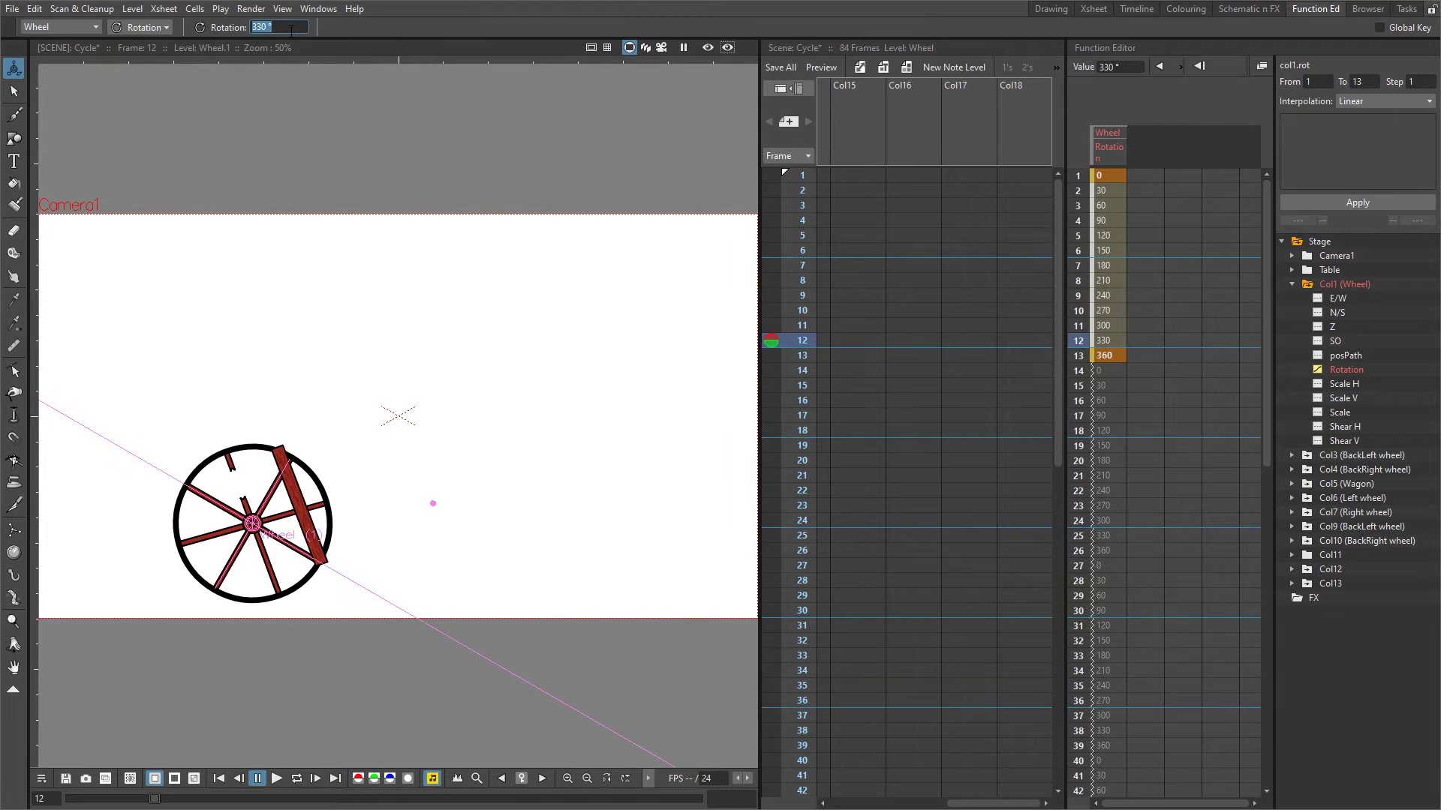
{"action": "key", "text": "Return"}
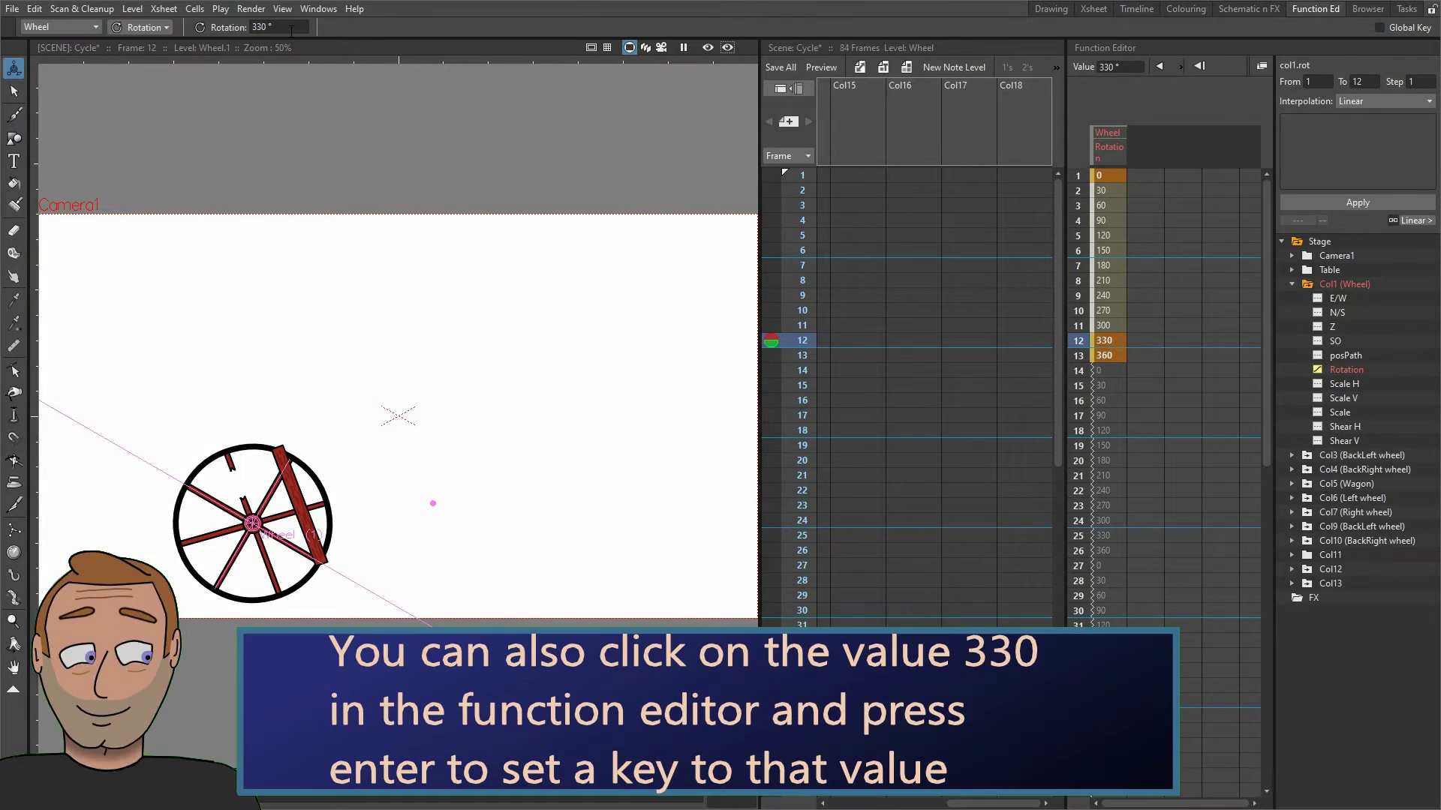
{"action": "left_click_drag", "start_coordinate": [993, 803], "coordinate": [876, 803]}
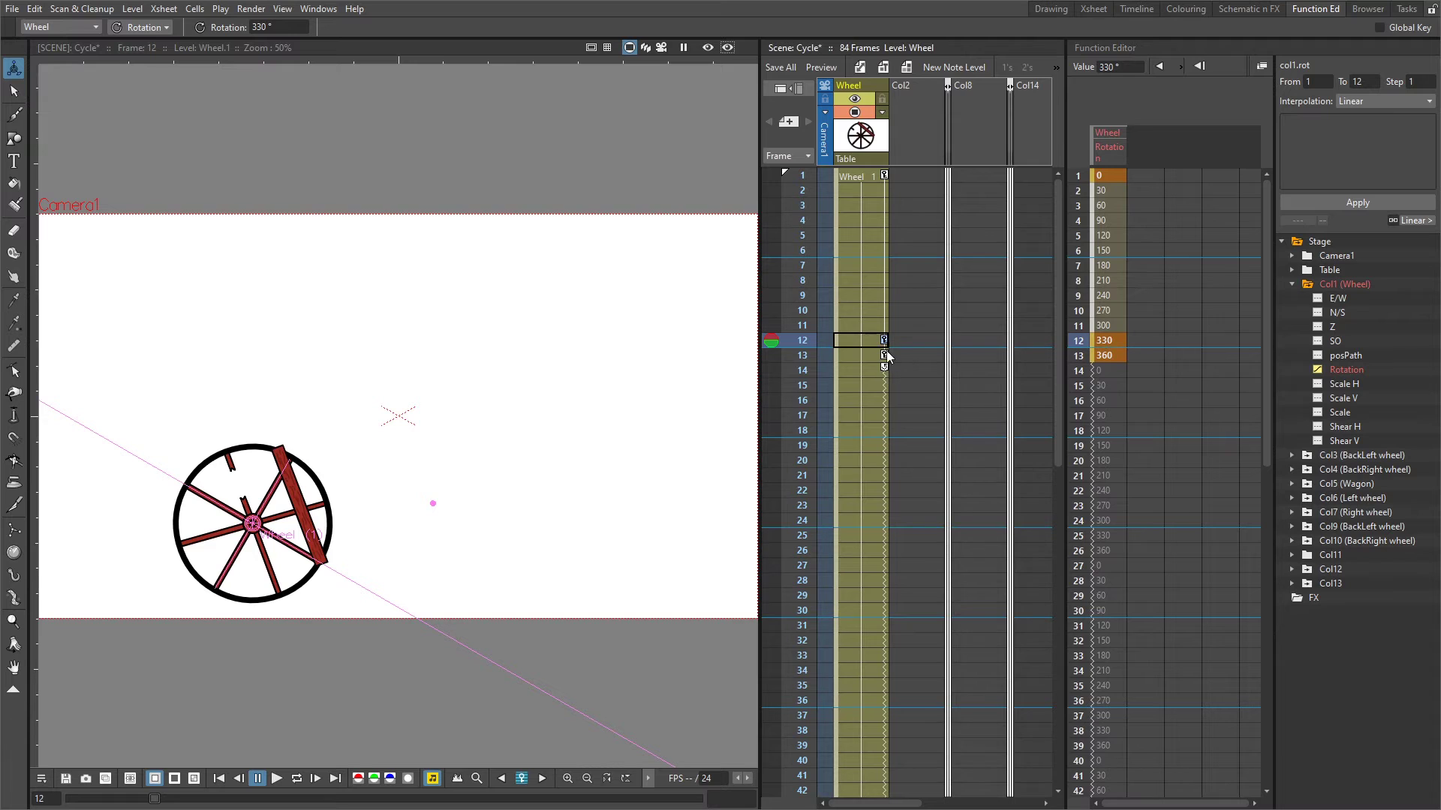
Delete the 360° key on frame 13 and confirm the cycle returns to 0° there
{"action": "left_click", "coordinate": [885, 358]}
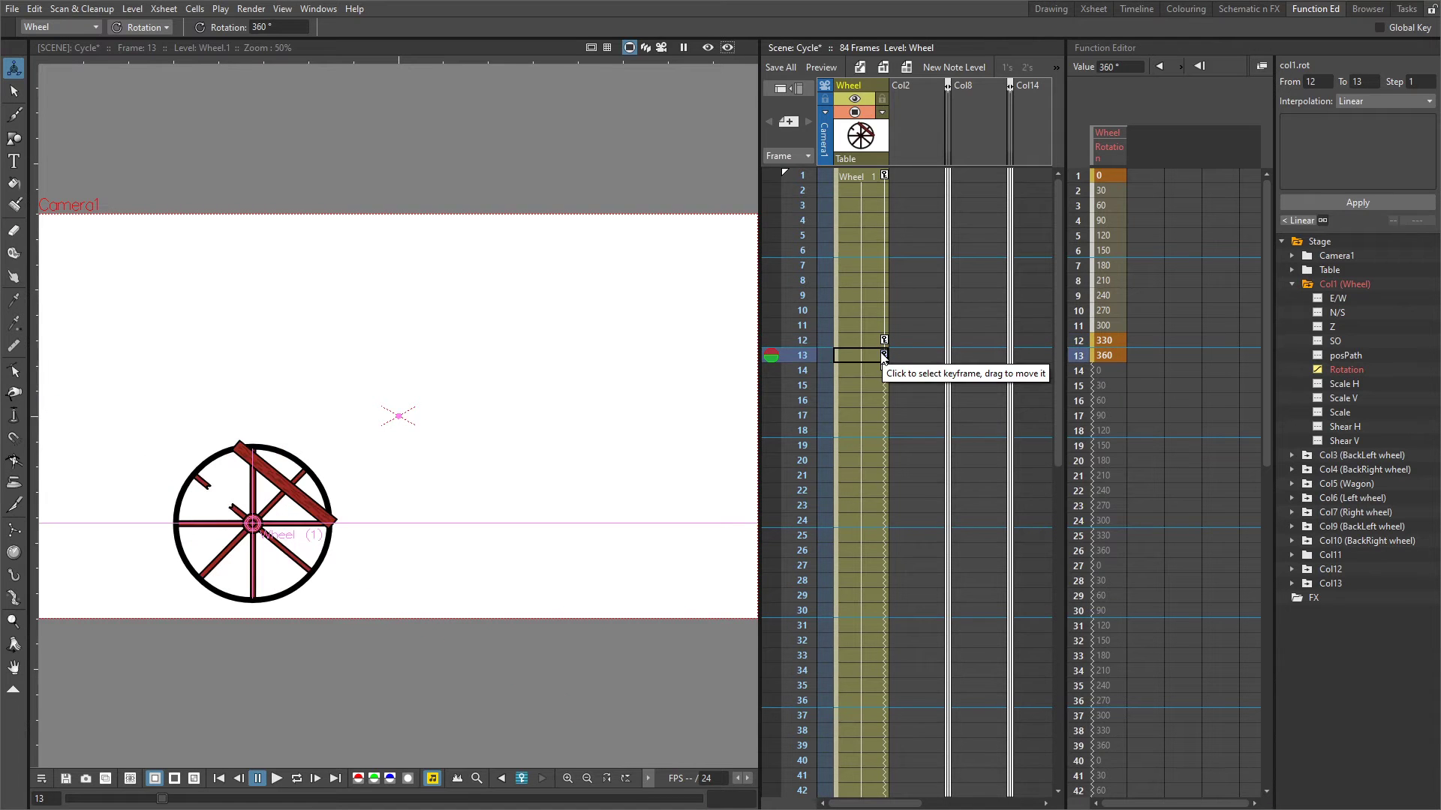
{"action": "key", "text": "Delete"}
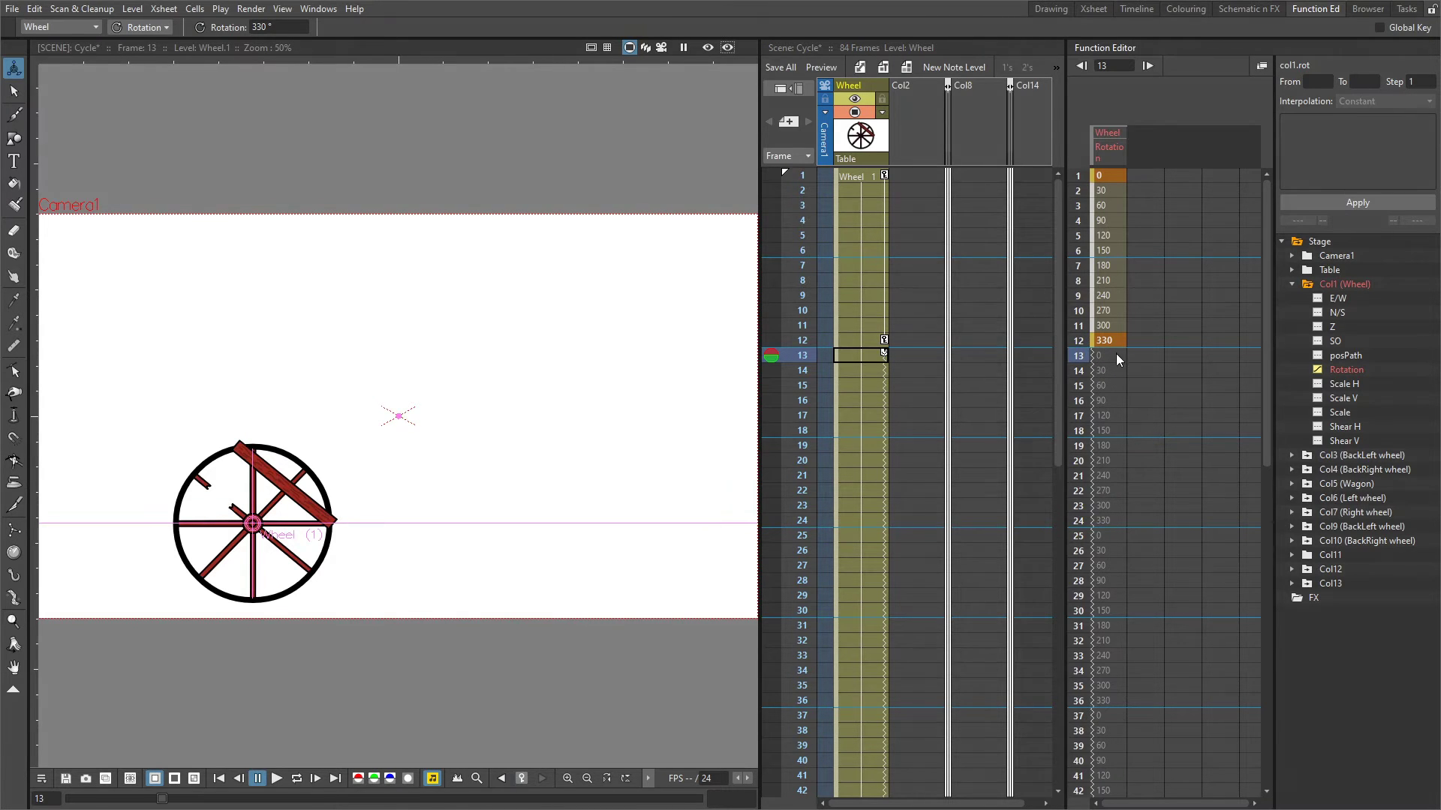
{"action": "left_click", "coordinate": [1078, 342]}
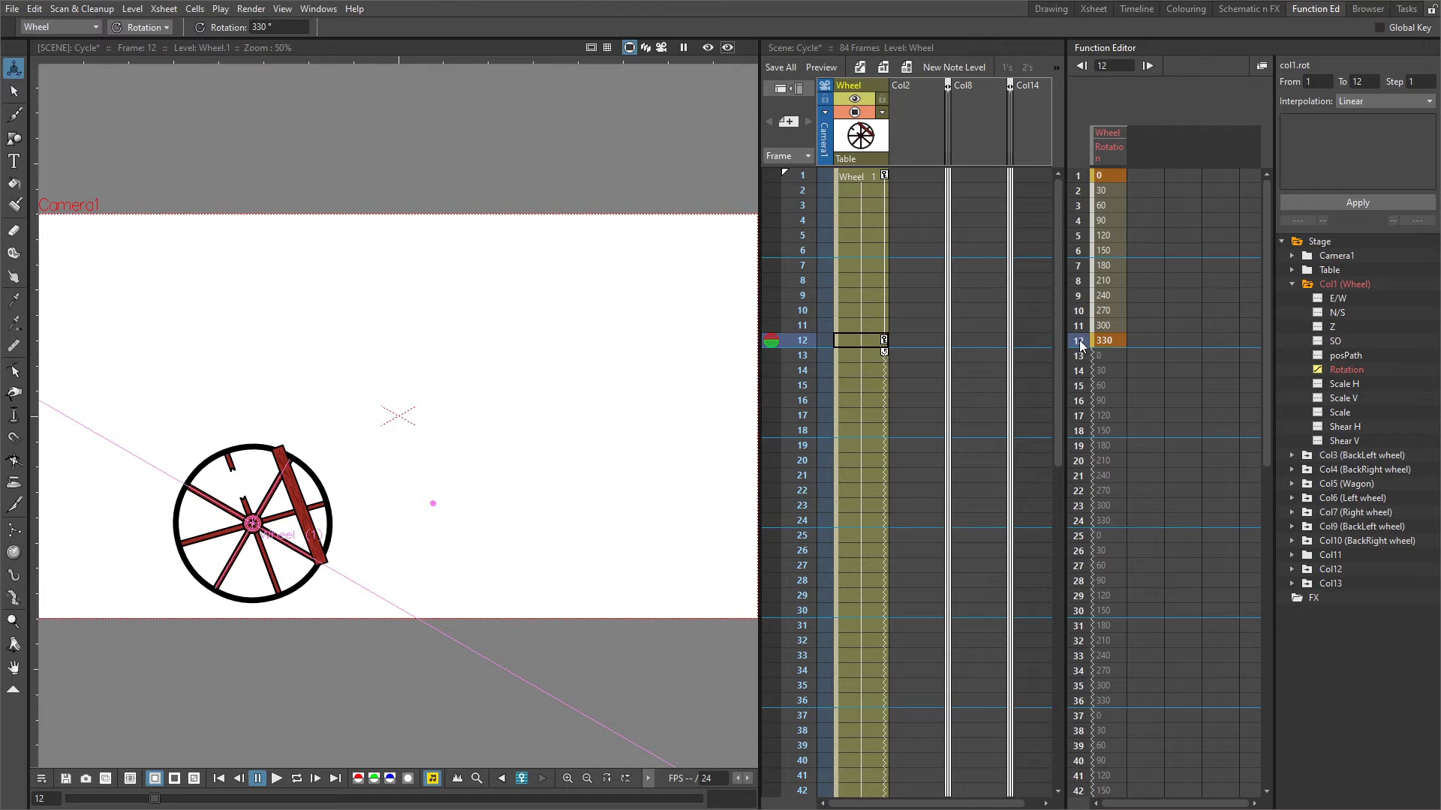
{"action": "left_click", "coordinate": [1081, 357]}
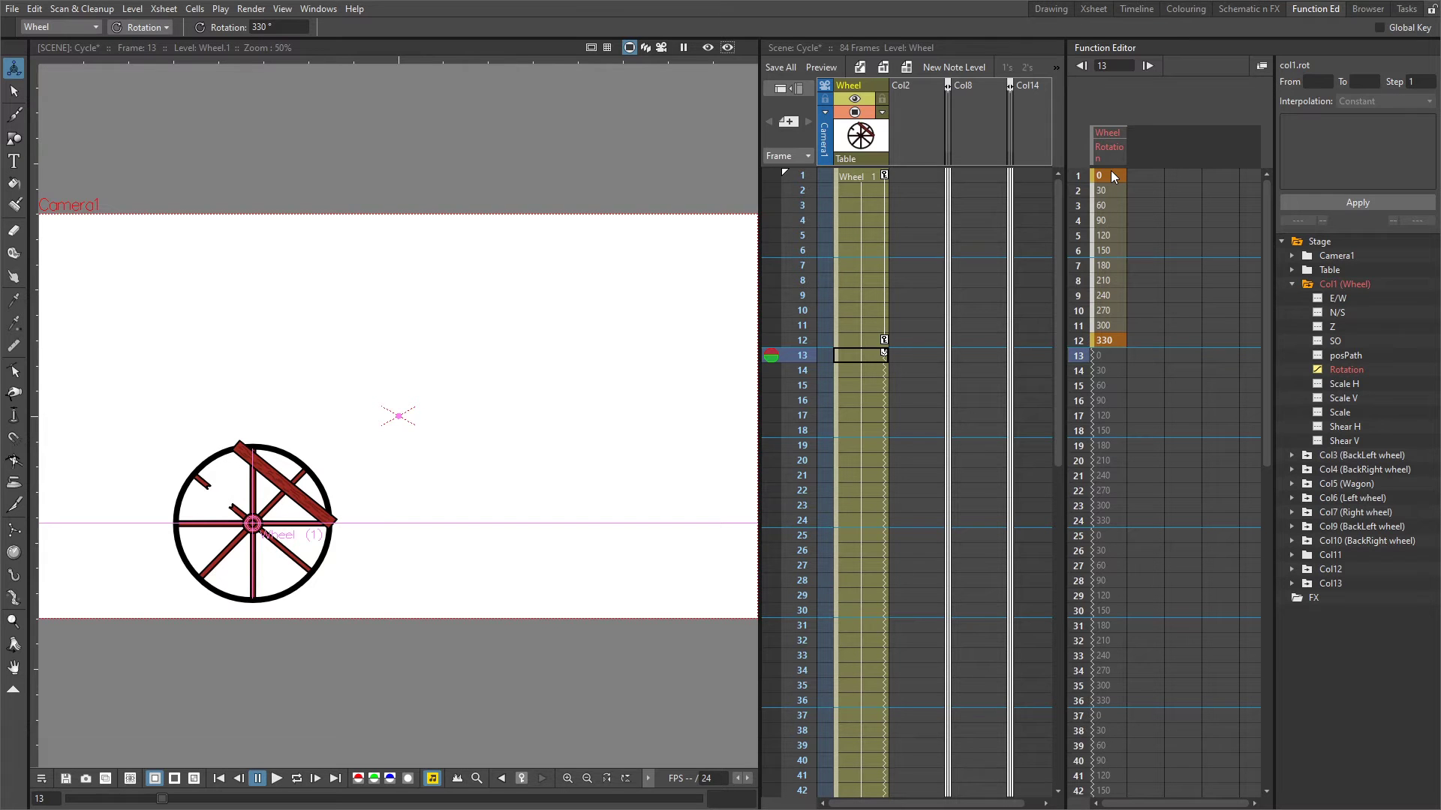
Back in the Xsheet room, delete Wheel cells 49–60 and scrub to frame 42 to preview
{"action": "left_click", "coordinate": [1093, 9]}
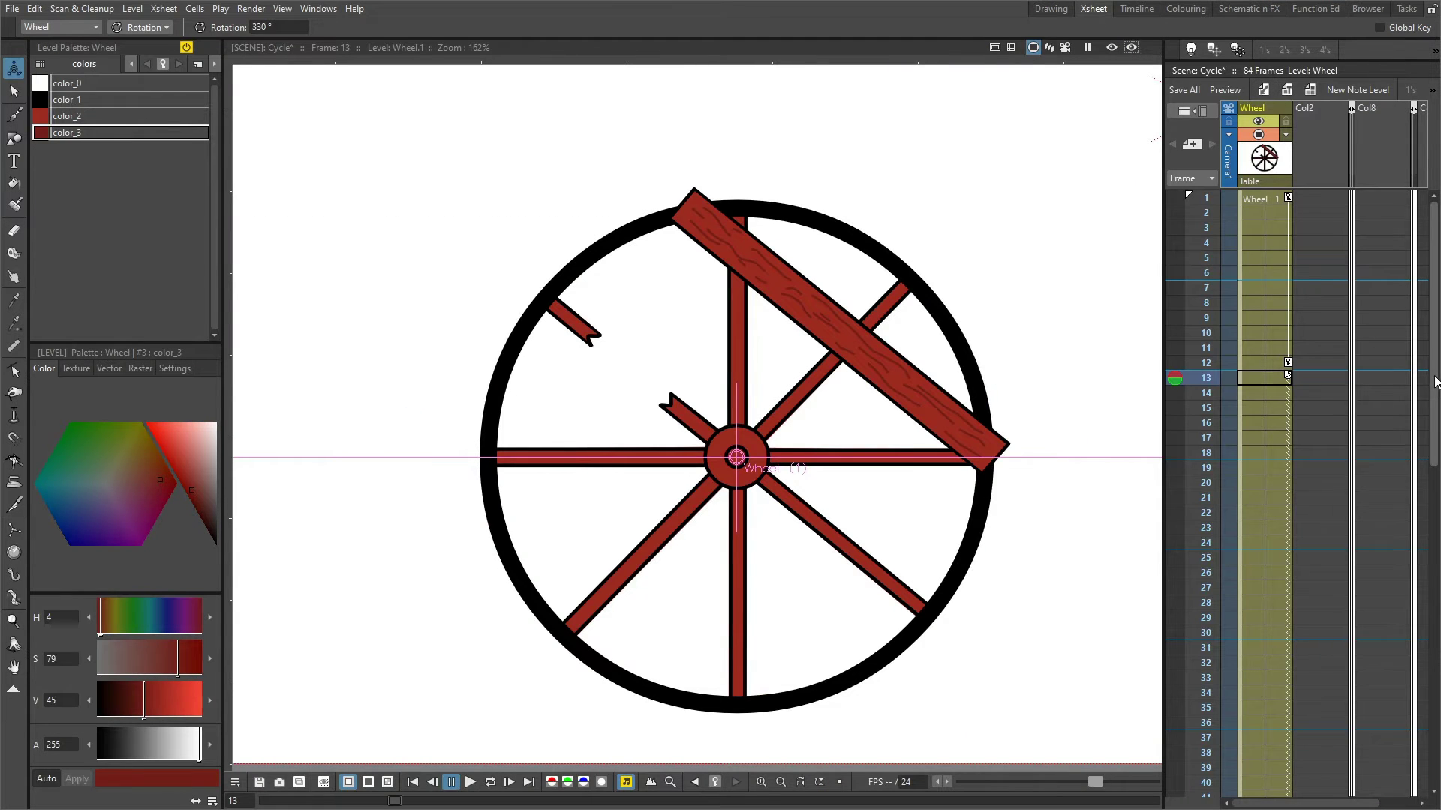
{"action": "scroll", "coordinate": [1436, 412], "scroll_direction": "down", "scroll_amount": 1}
{"action": "left_click_drag", "start_coordinate": [1436, 411], "coordinate": [1437, 570]}
{"action": "left_click", "coordinate": [1258, 709]}
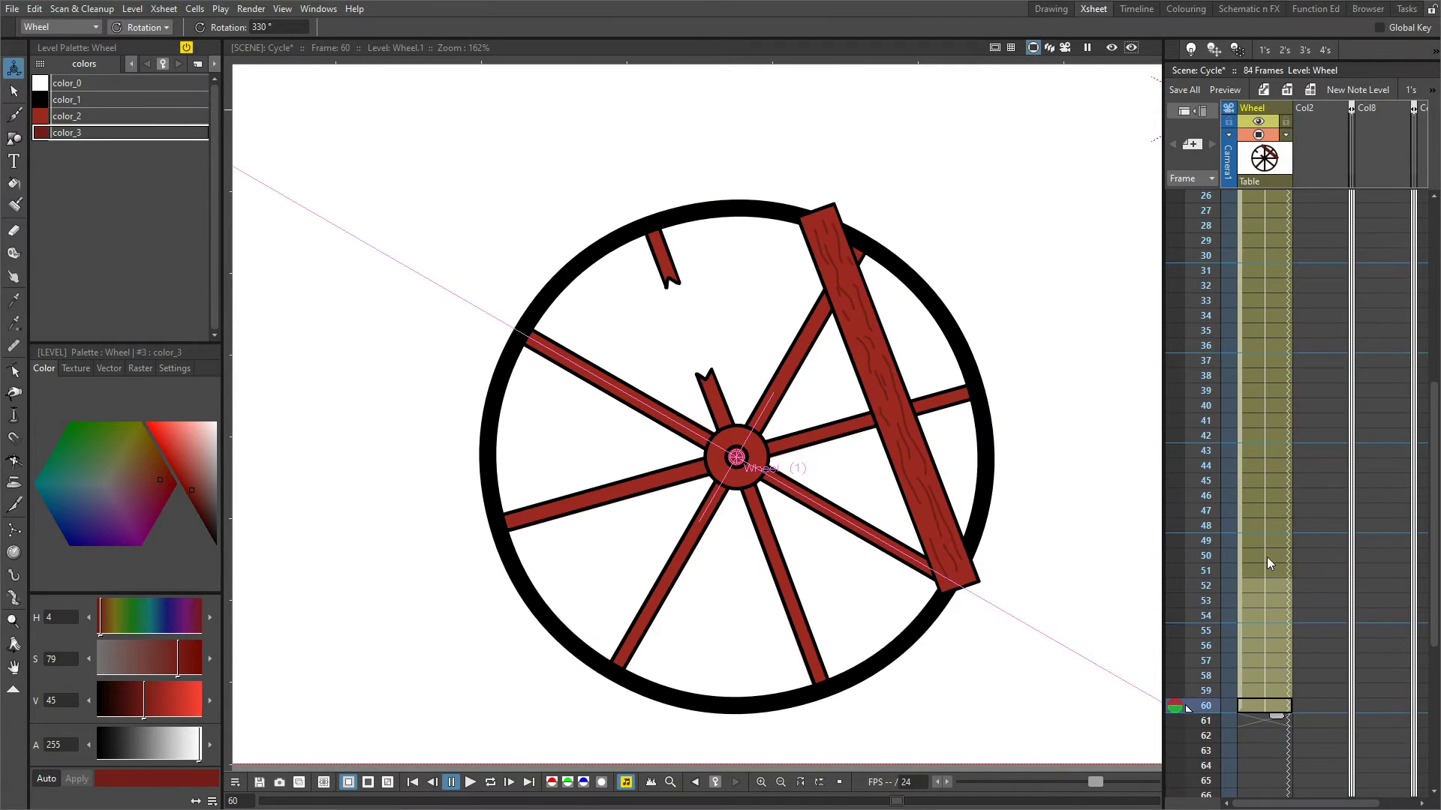
{"action": "left_click_drag", "start_coordinate": [1267, 539], "coordinate": [1268, 541]}
{"action": "key", "text": "Delete"}
{"action": "left_click_drag", "start_coordinate": [1203, 315], "coordinate": [1205, 544]}
{"action": "scroll", "coordinate": [805, 469], "scroll_direction": "down", "scroll_amount": 5}
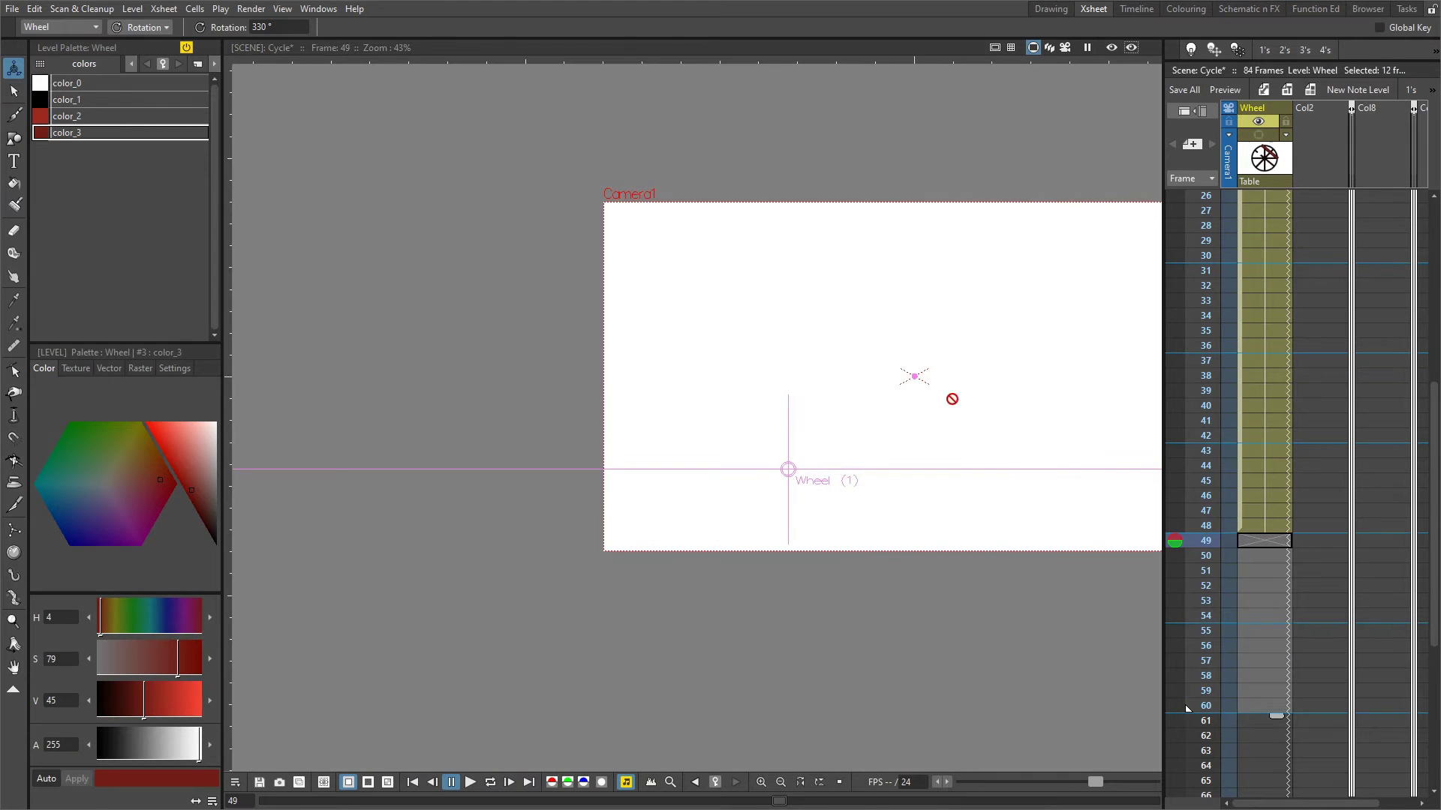
Unfold the wagon and wheel columns and turn on their camstand visibility
{"action": "left_click", "coordinate": [1350, 146]}
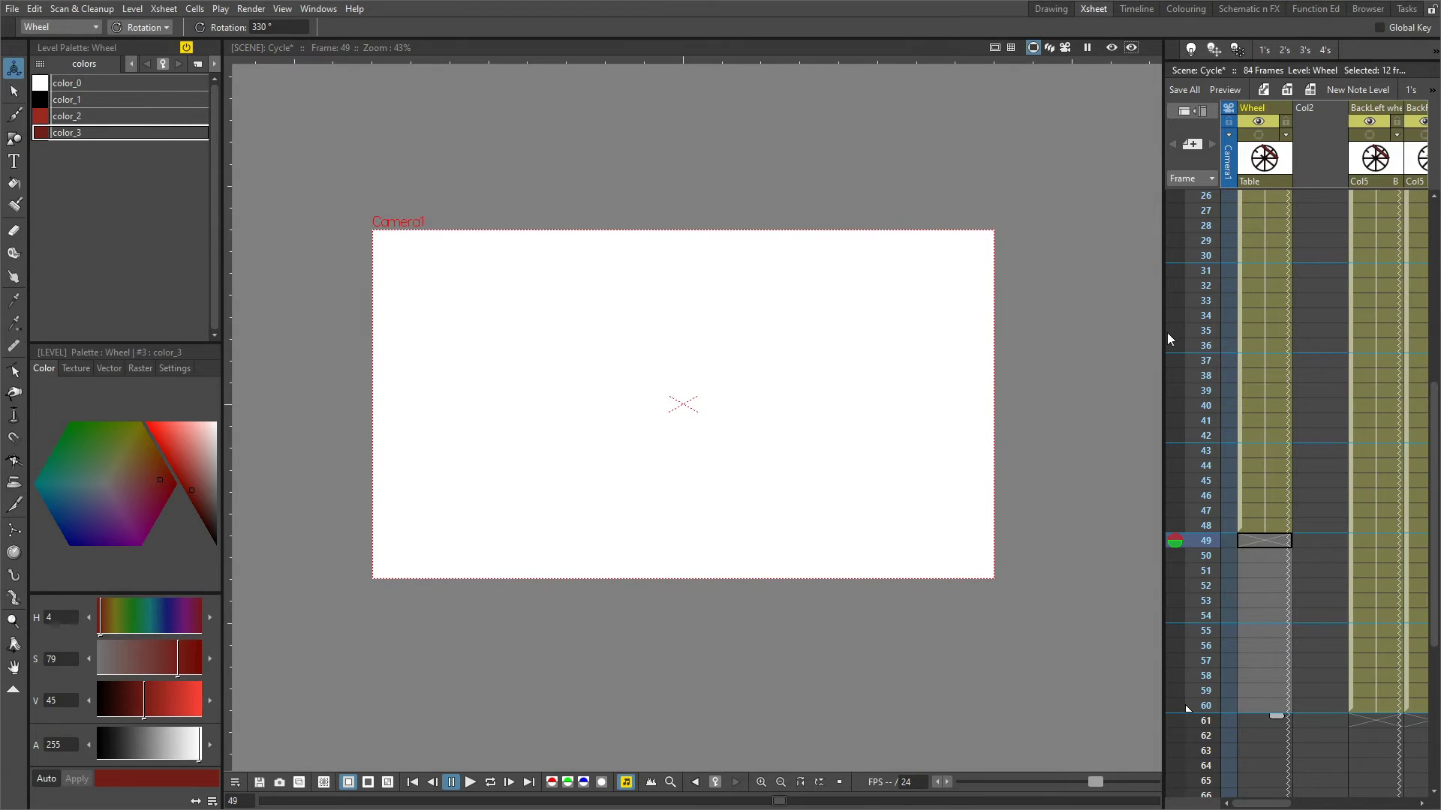
{"action": "left_click_drag", "start_coordinate": [1164, 334], "coordinate": [1046, 349]}
{"action": "left_click_drag", "start_coordinate": [1161, 134], "coordinate": [1379, 139]}
{"action": "left_click_drag", "start_coordinate": [1431, 475], "coordinate": [1431, 295]}
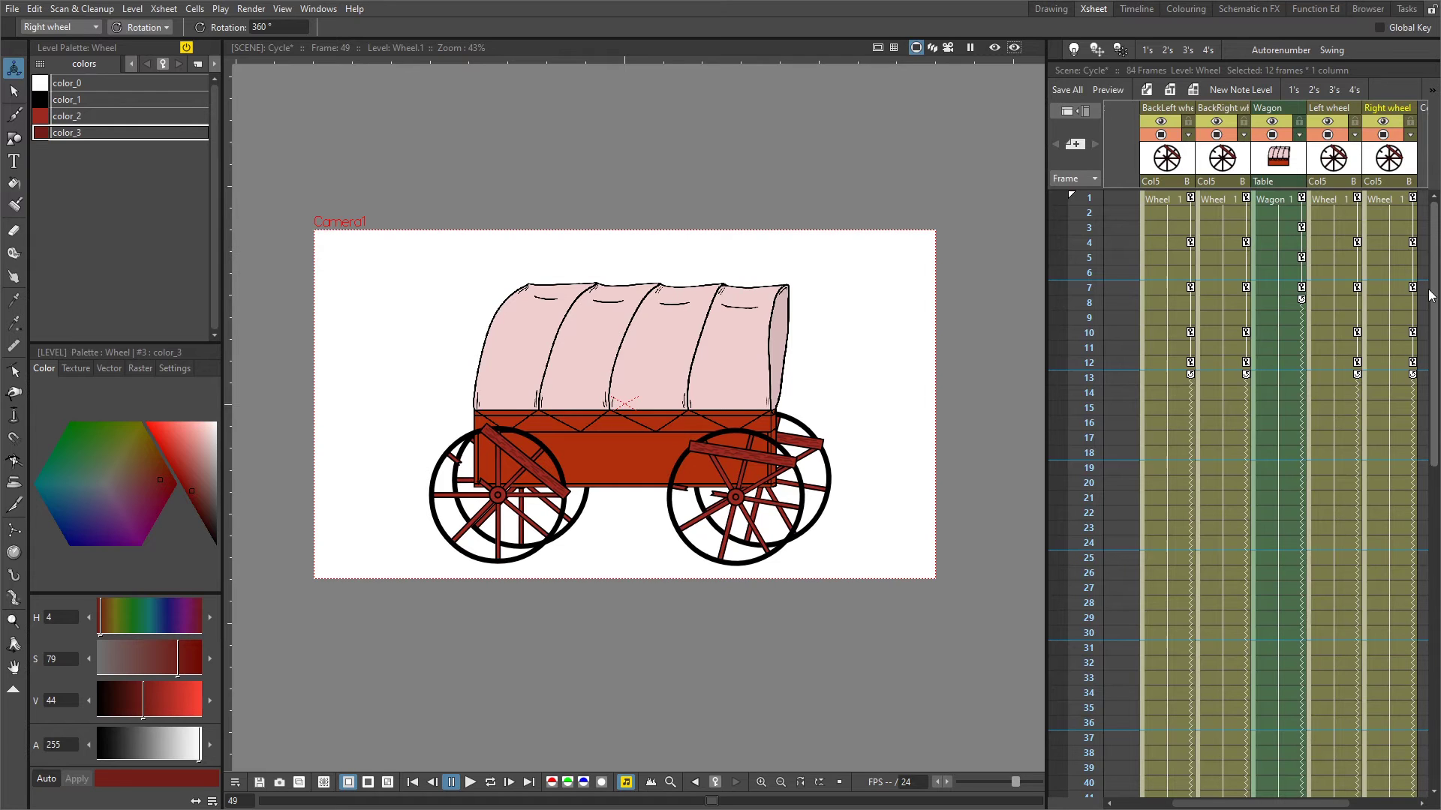
In the stage schematic, confirm the four wheel nodes link to Wagon, then play from frame 1
{"action": "left_click", "coordinate": [1256, 10]}
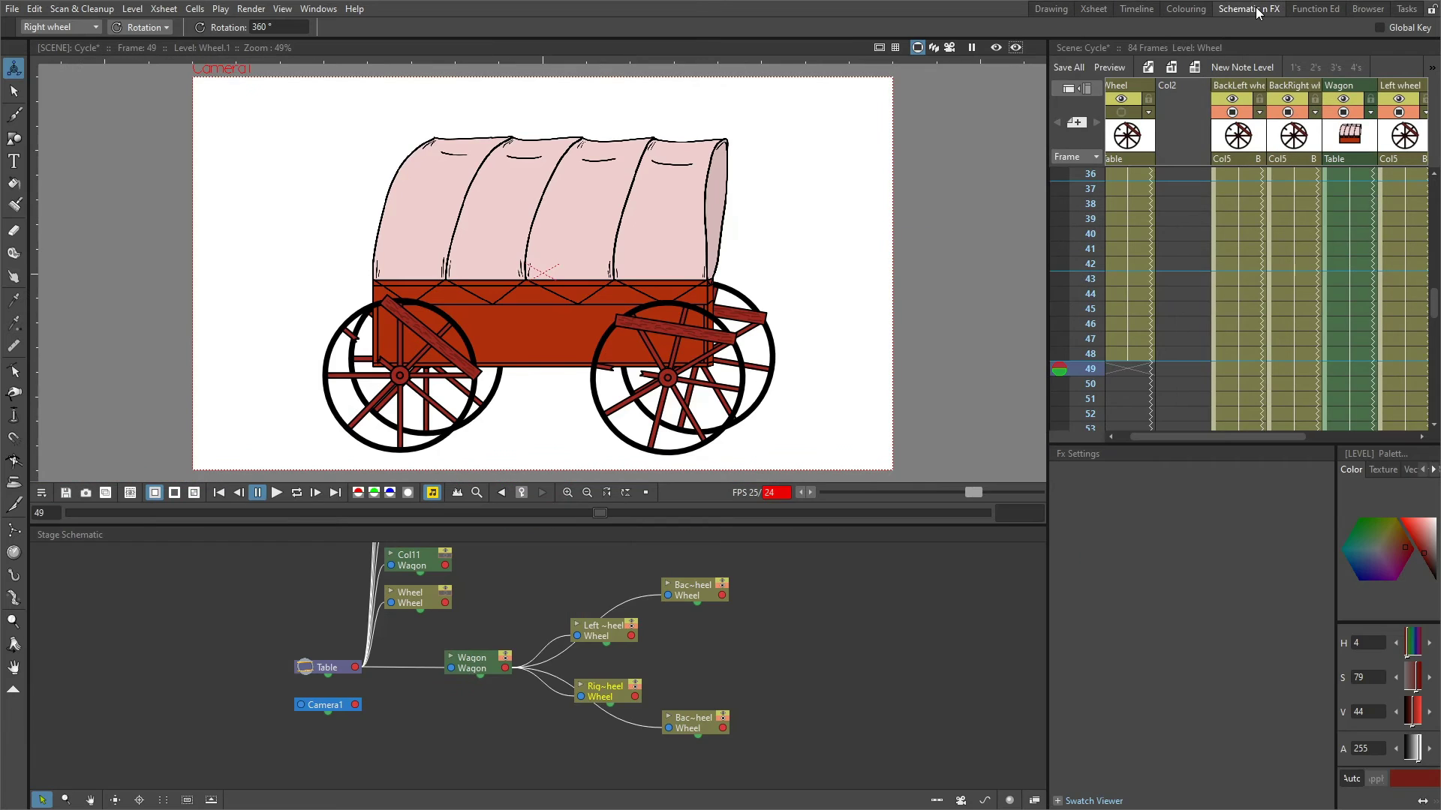
{"action": "left_click", "coordinate": [471, 664]}
{"action": "left_click_drag", "start_coordinate": [529, 563], "coordinate": [753, 736]}
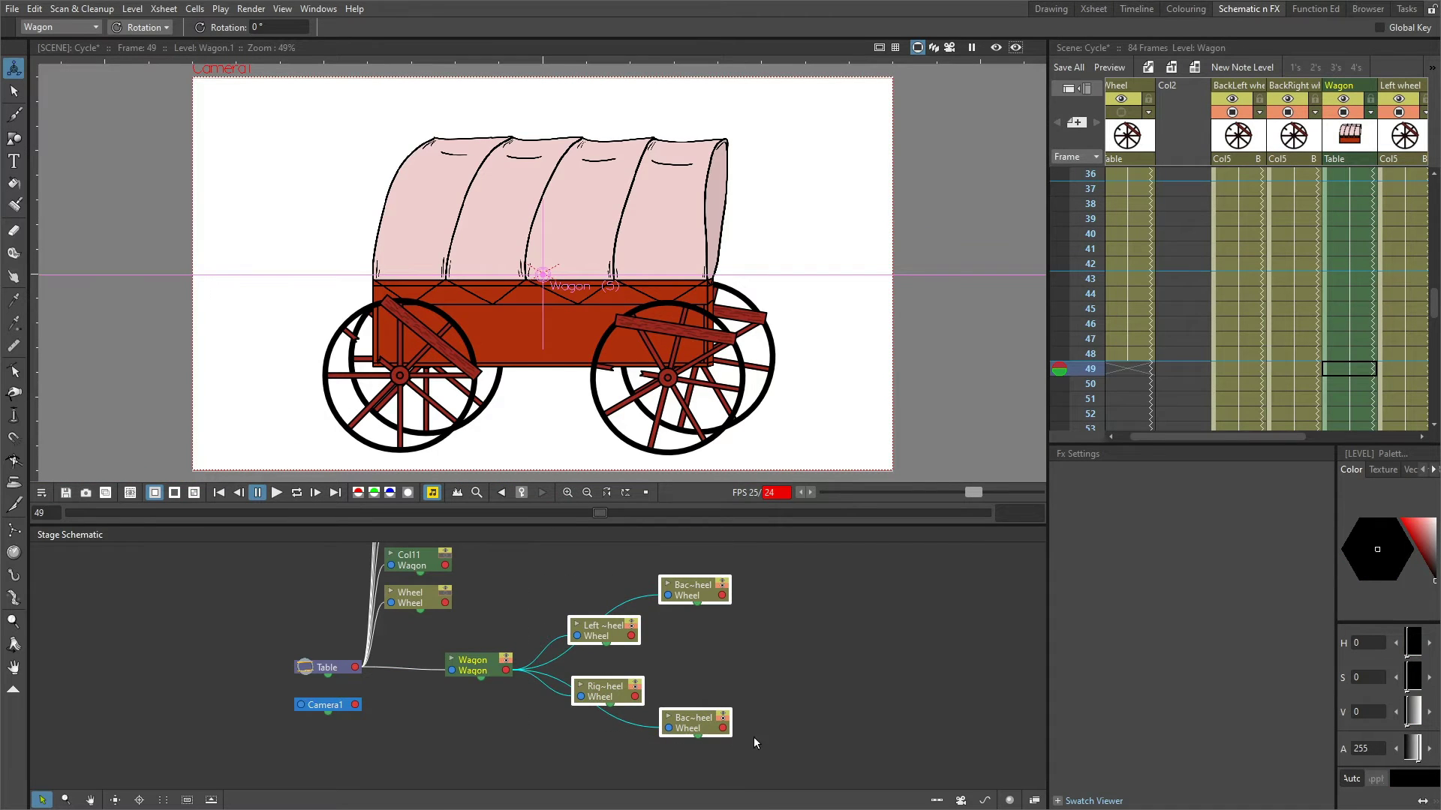
{"action": "left_click", "coordinate": [472, 668]}
{"action": "left_click", "coordinate": [470, 725]}
{"action": "left_click", "coordinate": [219, 492]}
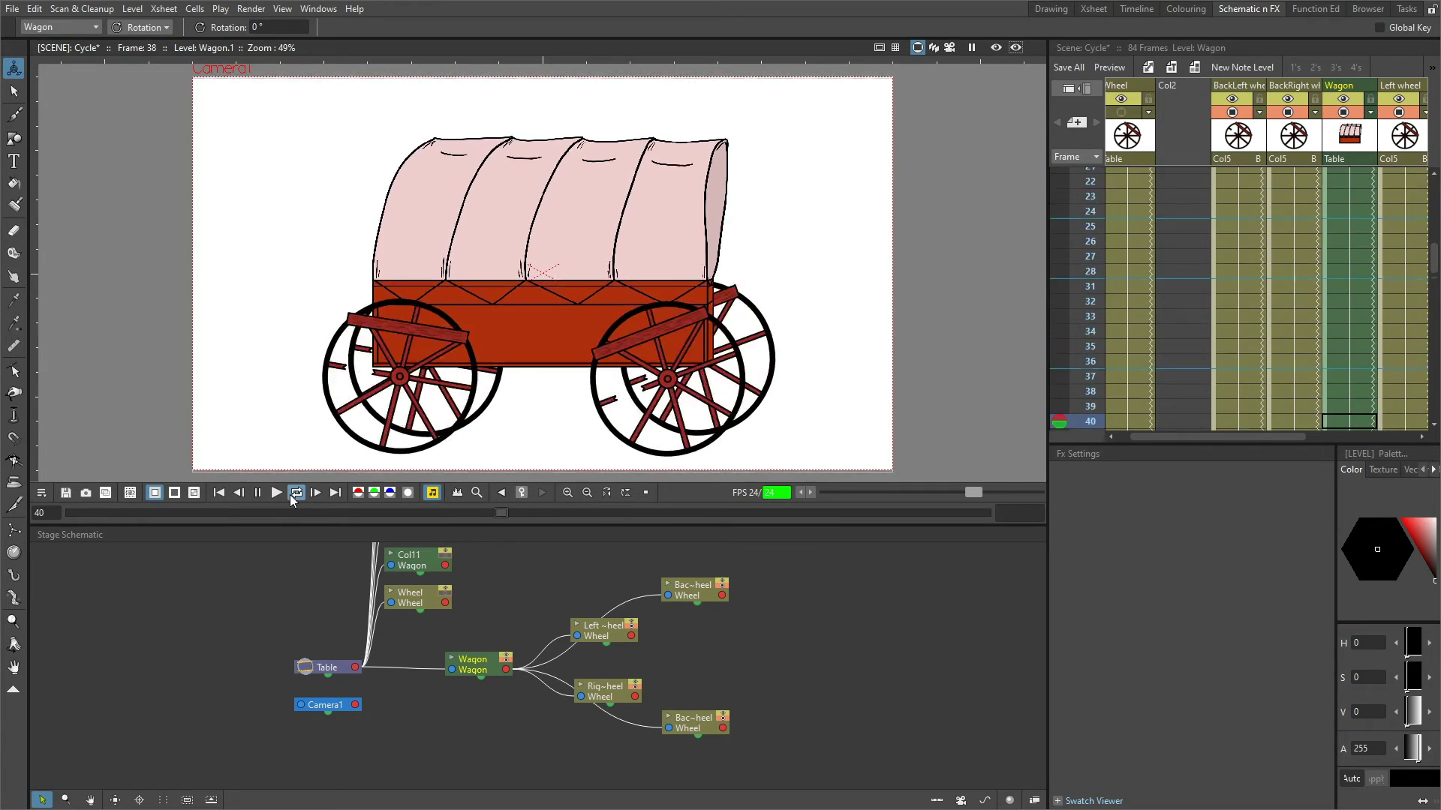
{"action": "scroll", "coordinate": [1252, 427], "scroll_direction": "right", "scroll_amount": 2}
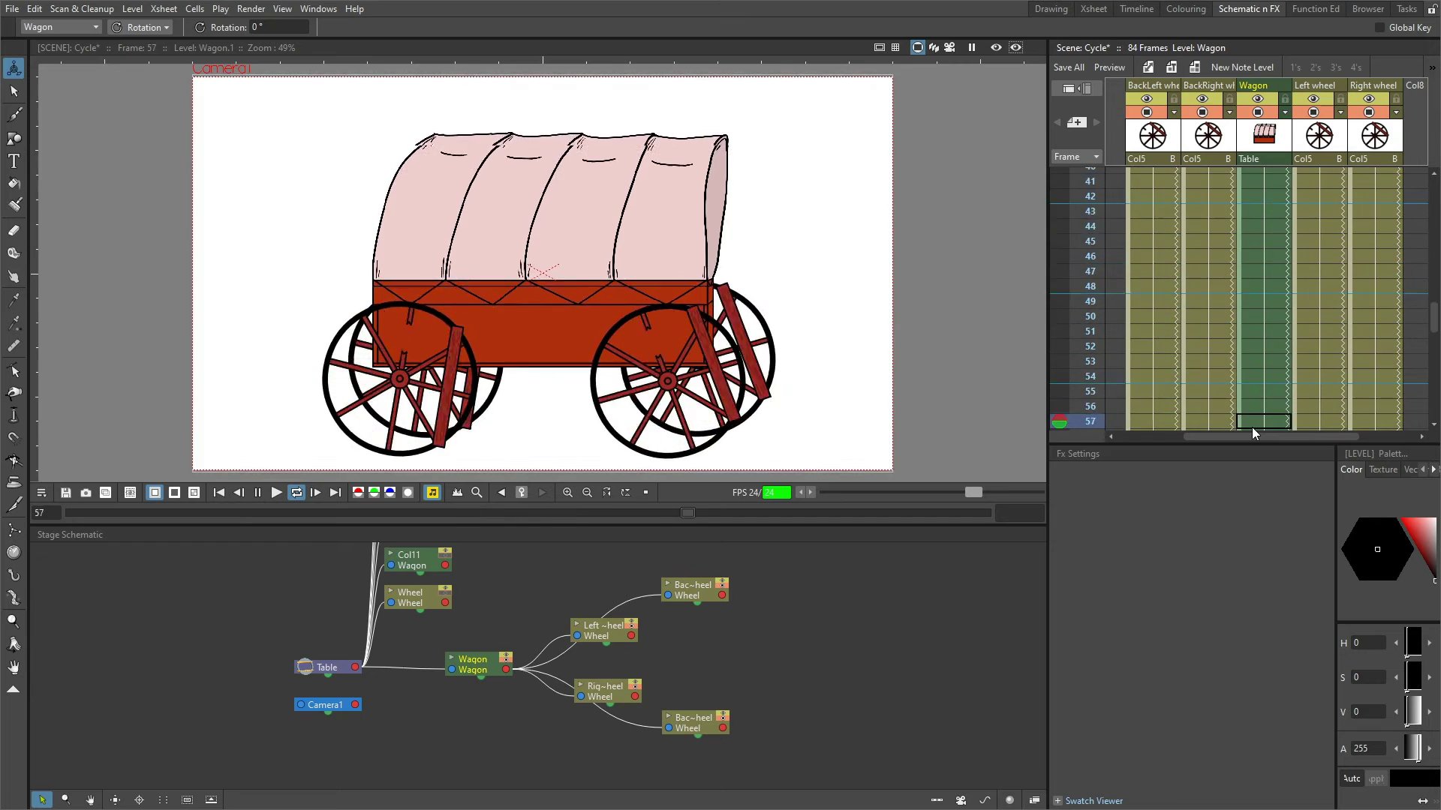
Stop playback and return to the Xsheet room
{"action": "left_click", "coordinate": [219, 493]}
{"action": "left_click", "coordinate": [1093, 8]}
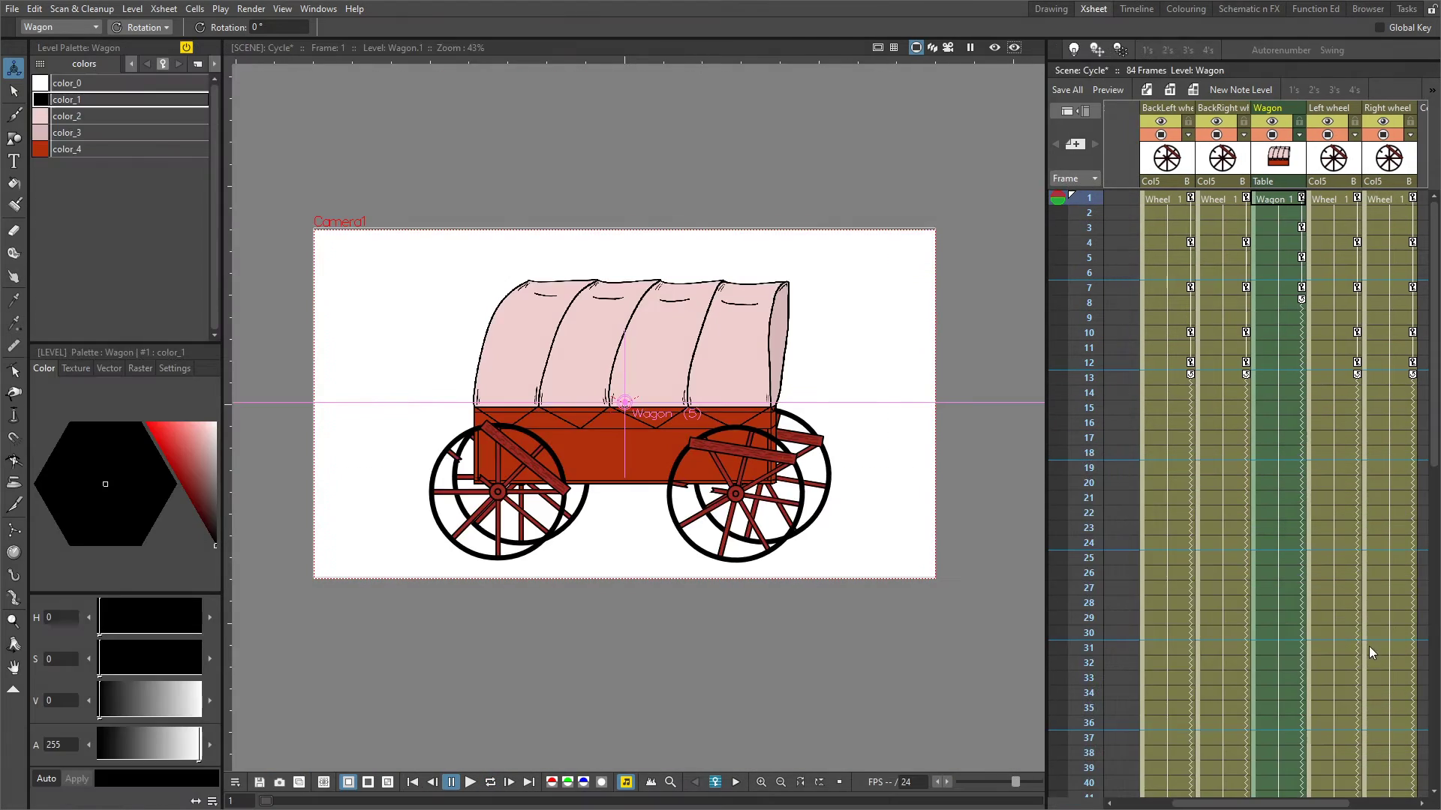
{"action": "scroll", "coordinate": [1364, 645], "scroll_direction": "down", "scroll_amount": 5}
{"action": "scroll", "coordinate": [1366, 353], "scroll_direction": "down", "scroll_amount": 5}
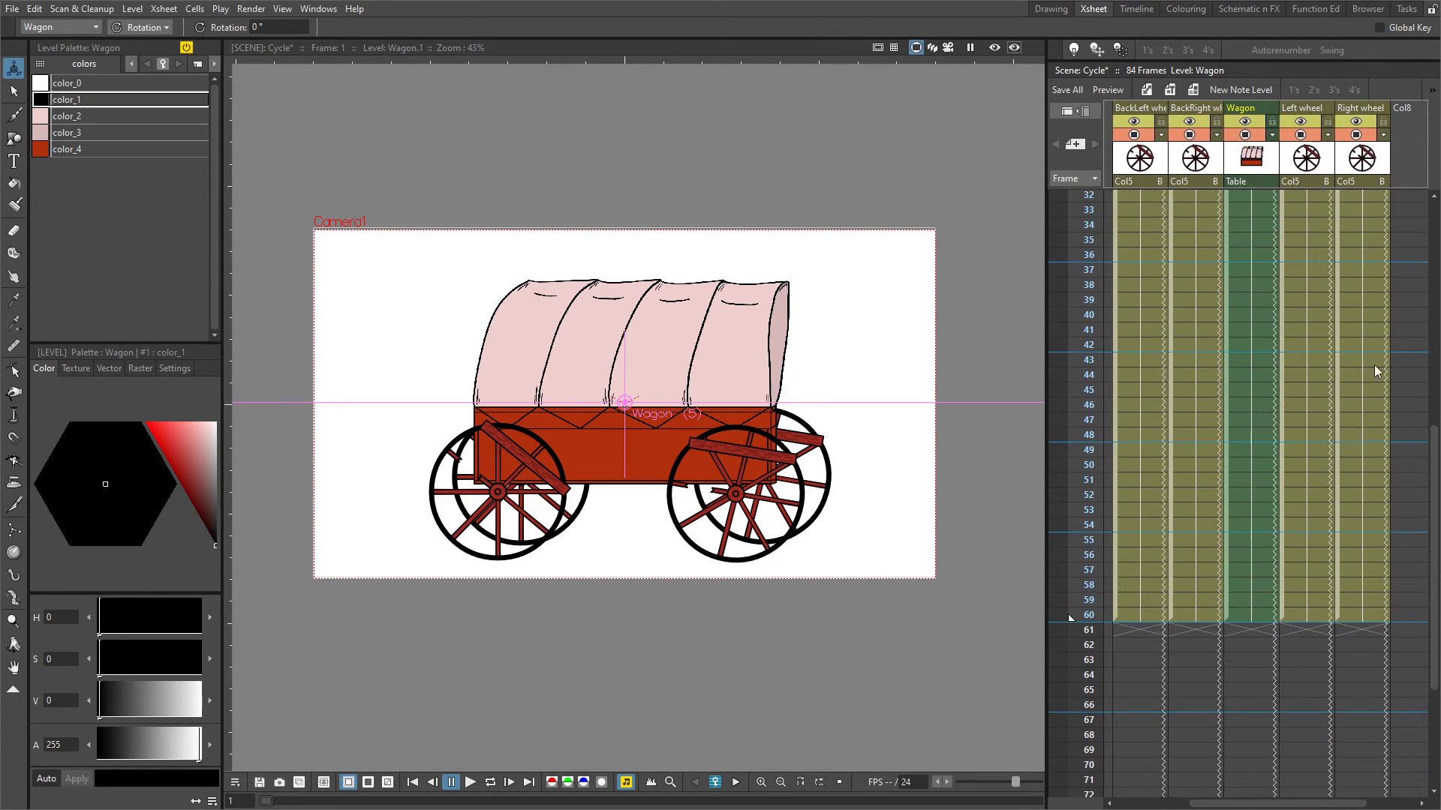
{"action": "scroll", "coordinate": [1178, 449], "scroll_direction": "right", "scroll_amount": 2}
{"action": "scroll", "coordinate": [1178, 449], "scroll_direction": "right", "scroll_amount": 3}
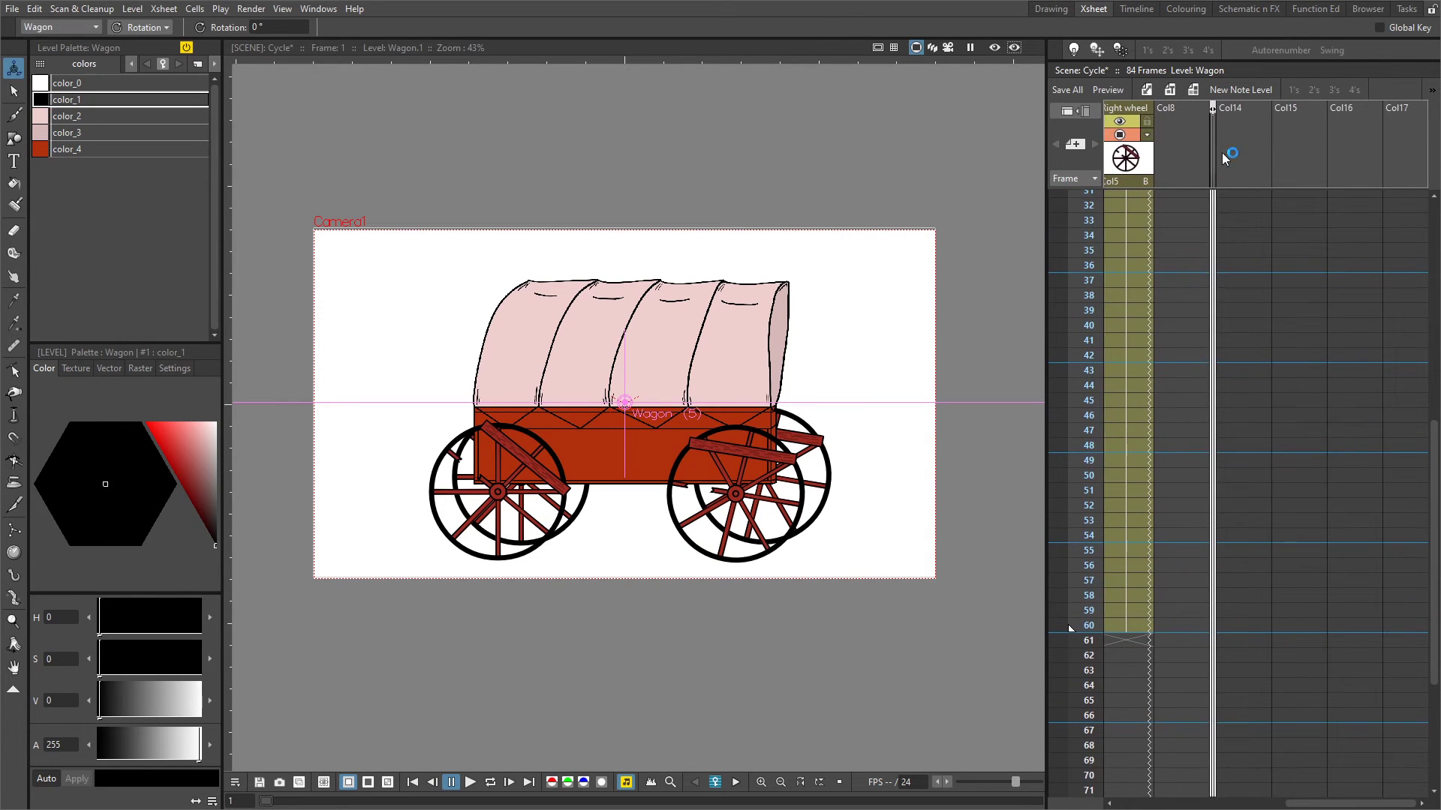
Bring duplicate columns Col12 and Col13 into view and widen the Xsheet
{"action": "left_click", "coordinate": [1375, 152]}
{"action": "scroll", "coordinate": [1376, 152], "scroll_direction": "right", "scroll_amount": 1}
{"action": "left_click", "coordinate": [1376, 153]}
{"action": "scroll", "coordinate": [1240, 529], "scroll_direction": "right", "scroll_amount": 1}
{"action": "left_click_drag", "start_coordinate": [1045, 479], "coordinate": [829, 517]}
{"action": "scroll", "coordinate": [1202, 528], "scroll_direction": "down", "scroll_amount": 3}
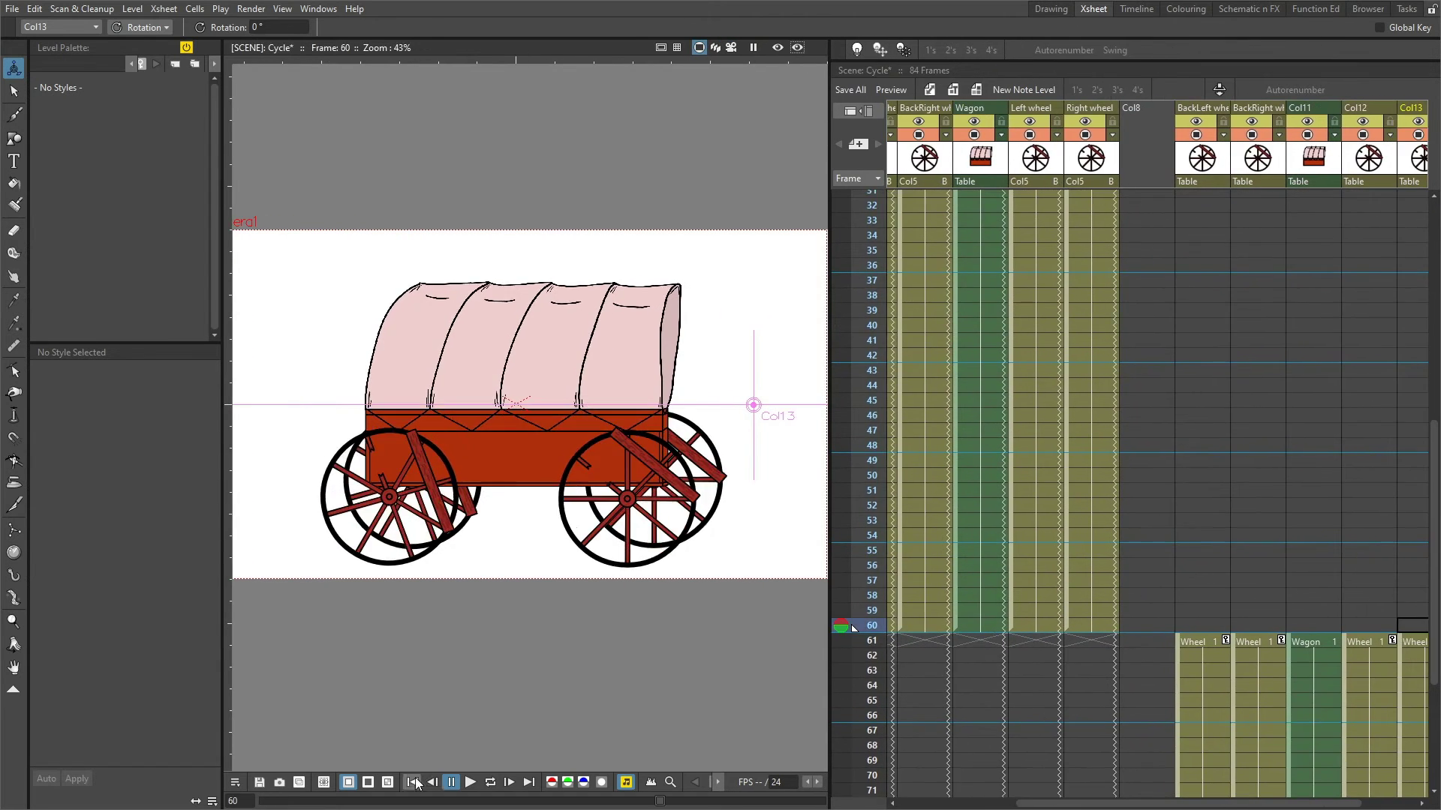
{"action": "scroll", "coordinate": [863, 459], "scroll_direction": "down", "scroll_amount": 5}
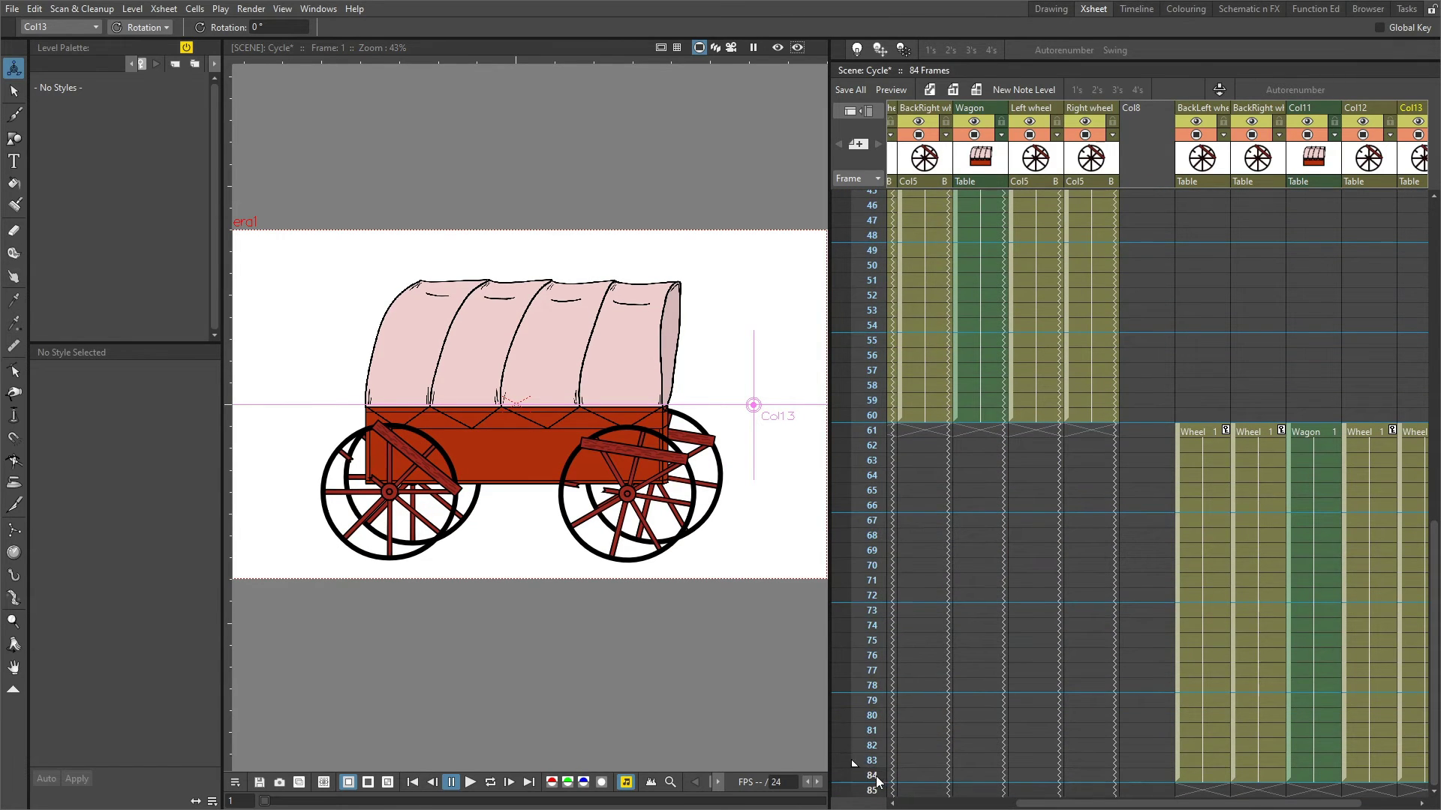
Play the scene and scrub frames 54–65 to check the switch at frame 61
{"action": "left_click", "coordinate": [467, 781]}
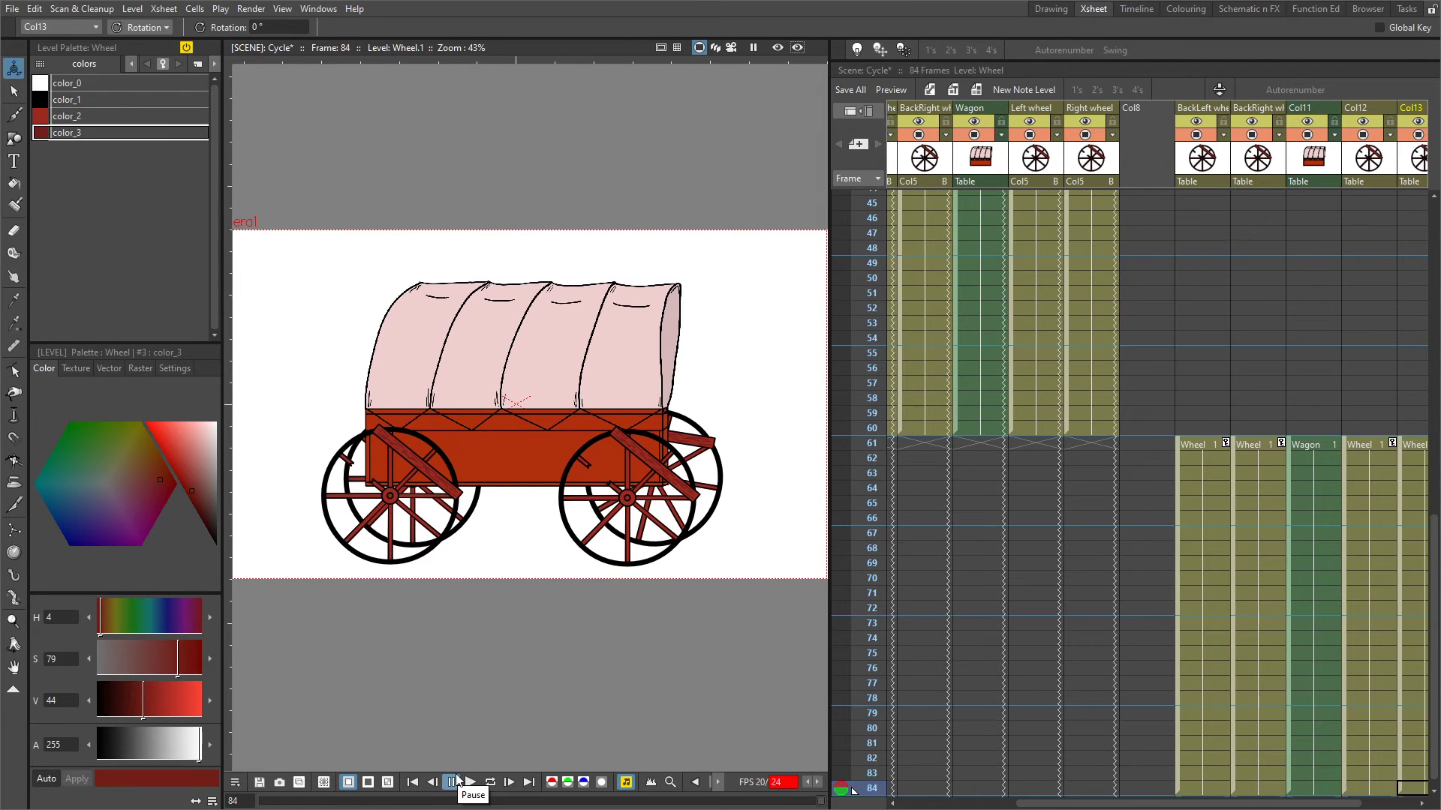
{"action": "left_click", "coordinate": [452, 782]}
{"action": "left_click", "coordinate": [872, 340]}
{"action": "left_click_drag", "start_coordinate": [872, 345], "coordinate": [863, 600]}
{"action": "left_click", "coordinate": [473, 783]}
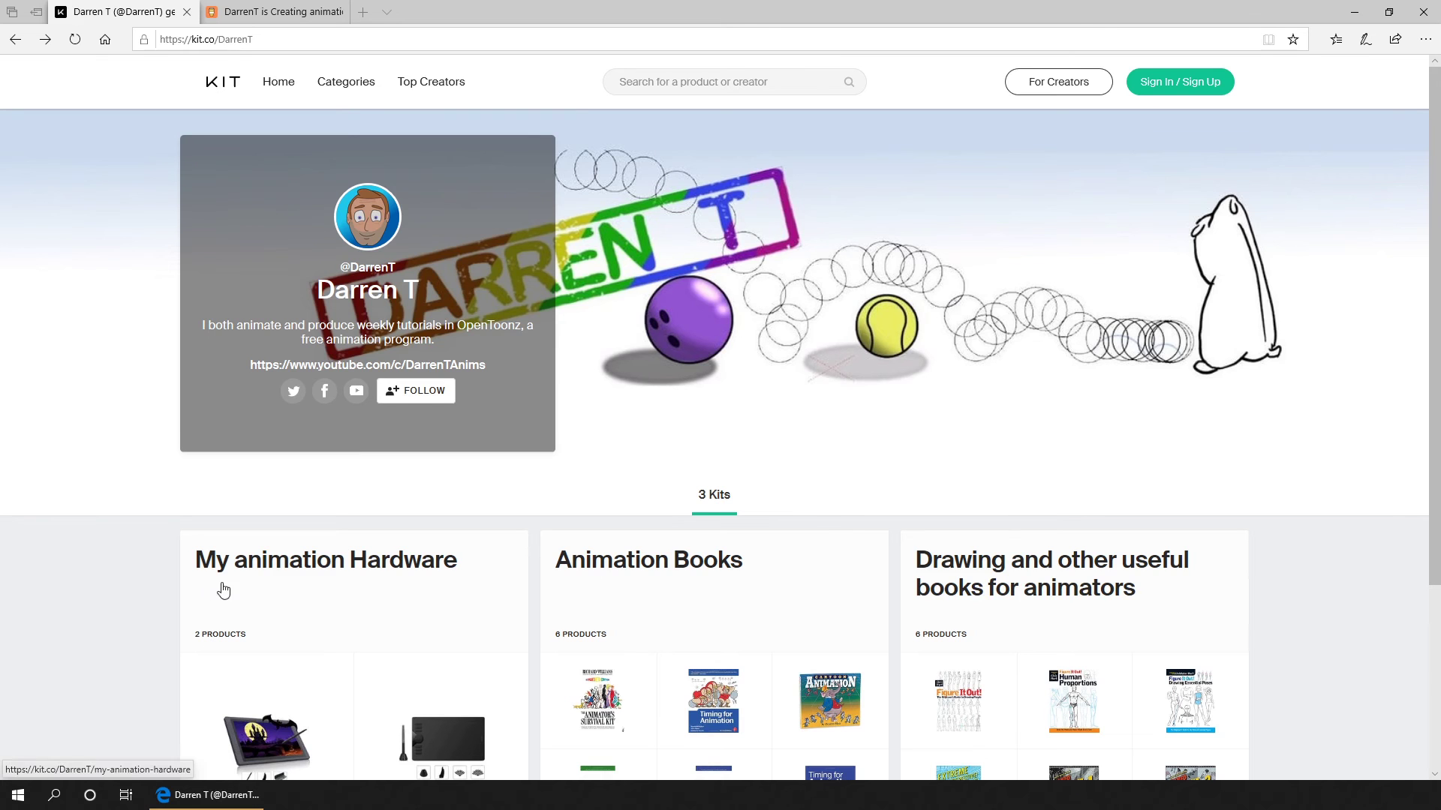
{"action": "scroll", "coordinate": [116, 579], "scroll_direction": "down", "scroll_amount": 3}
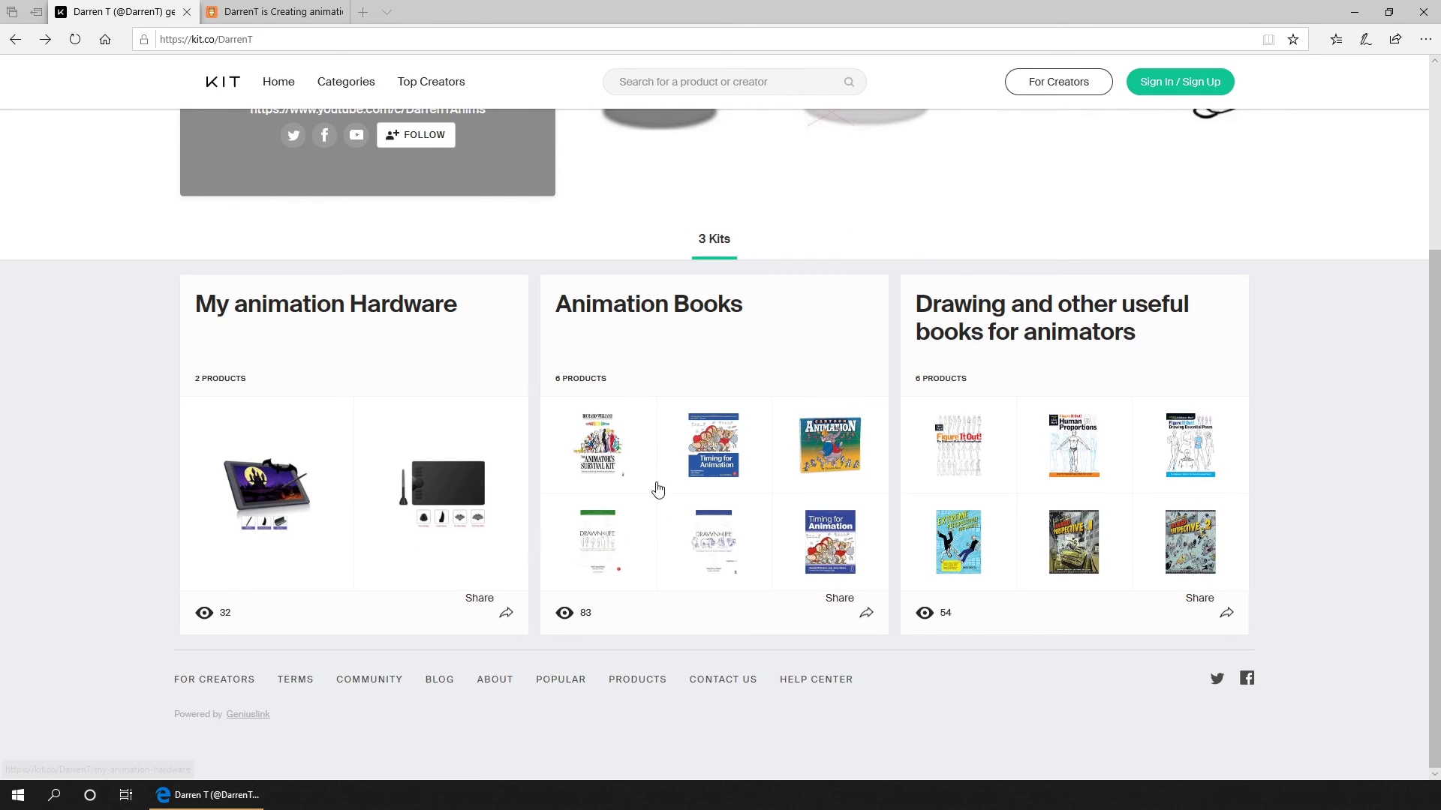
{"action": "left_click", "coordinate": [725, 315]}
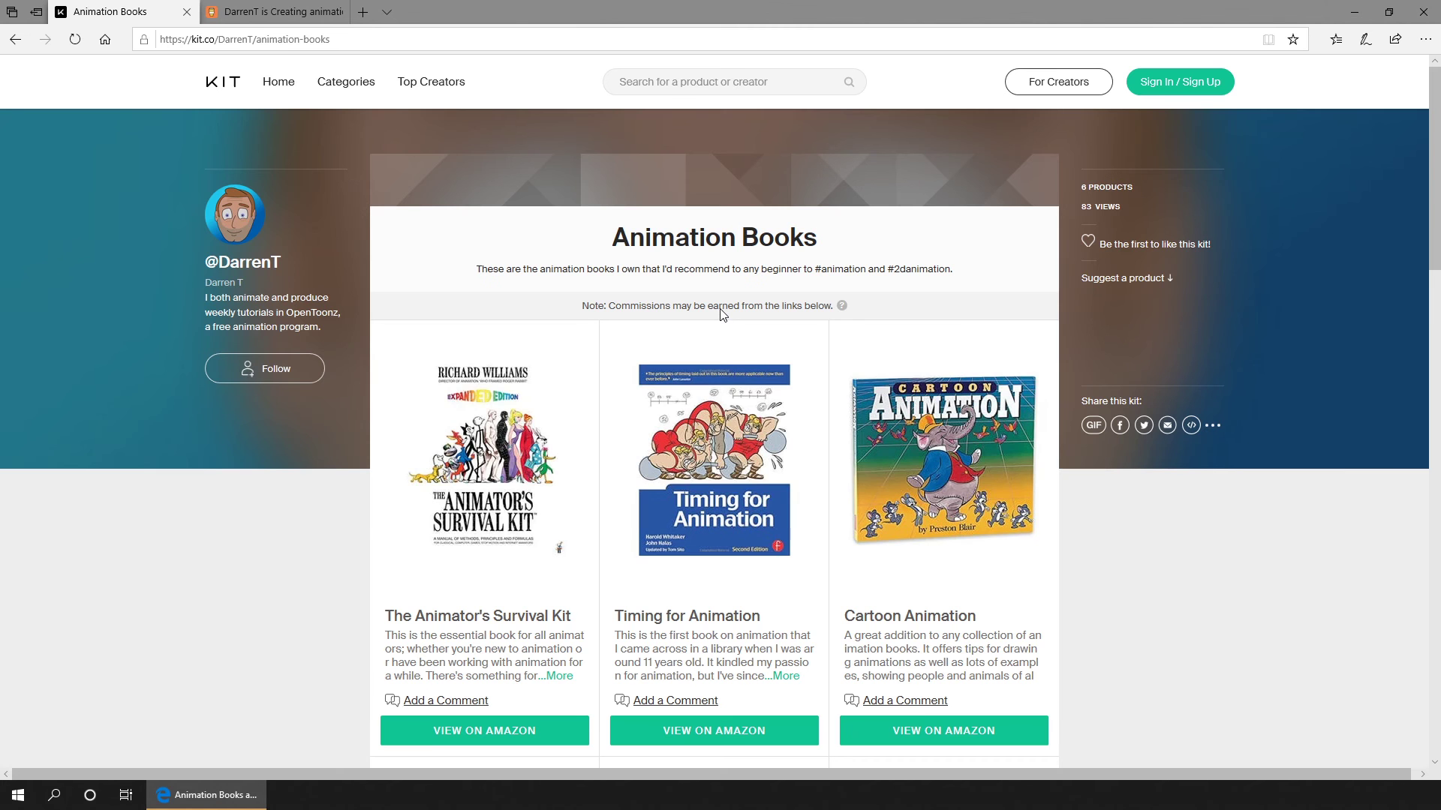
{"action": "scroll", "coordinate": [722, 313], "scroll_direction": "down", "scroll_amount": 5}
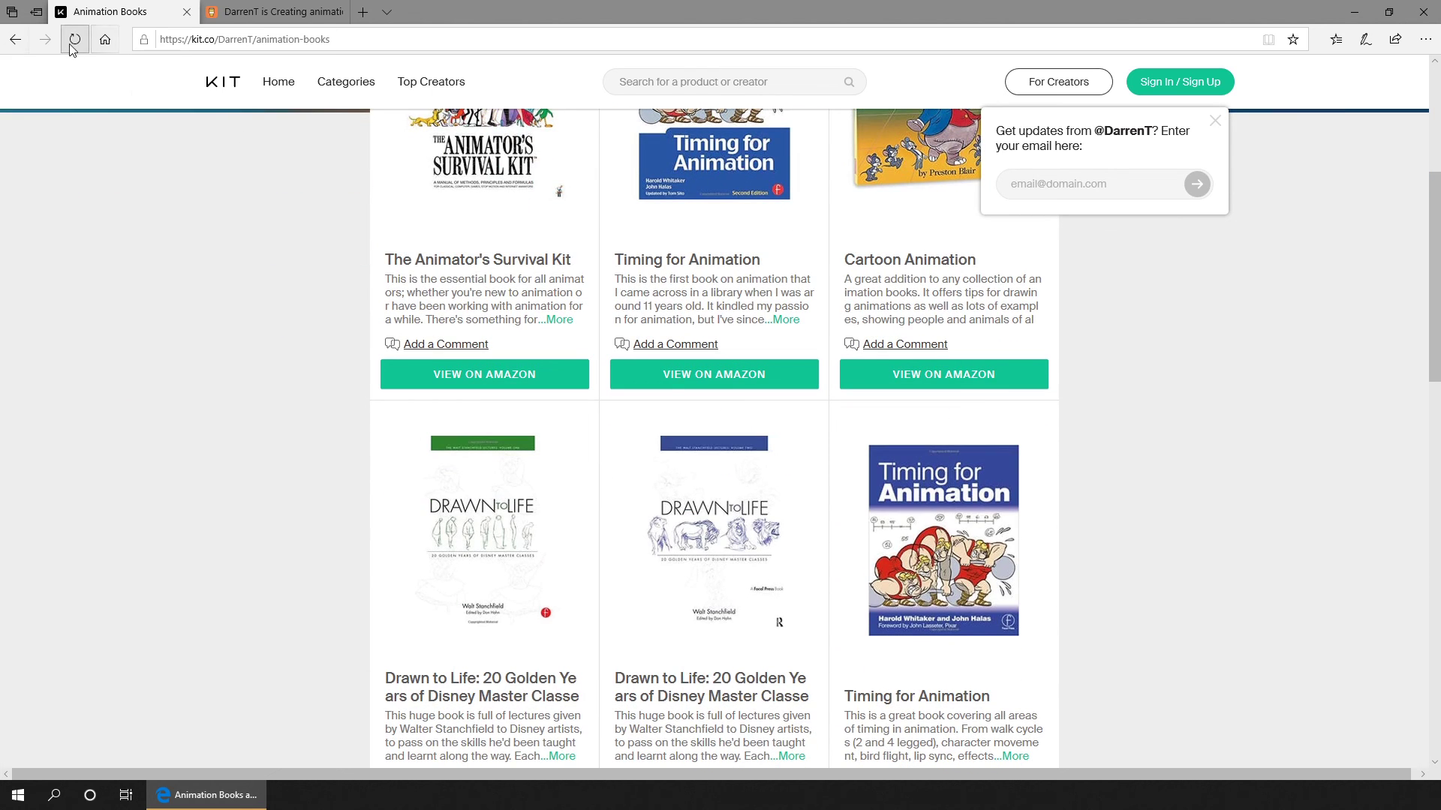
{"action": "left_click", "coordinate": [25, 51]}
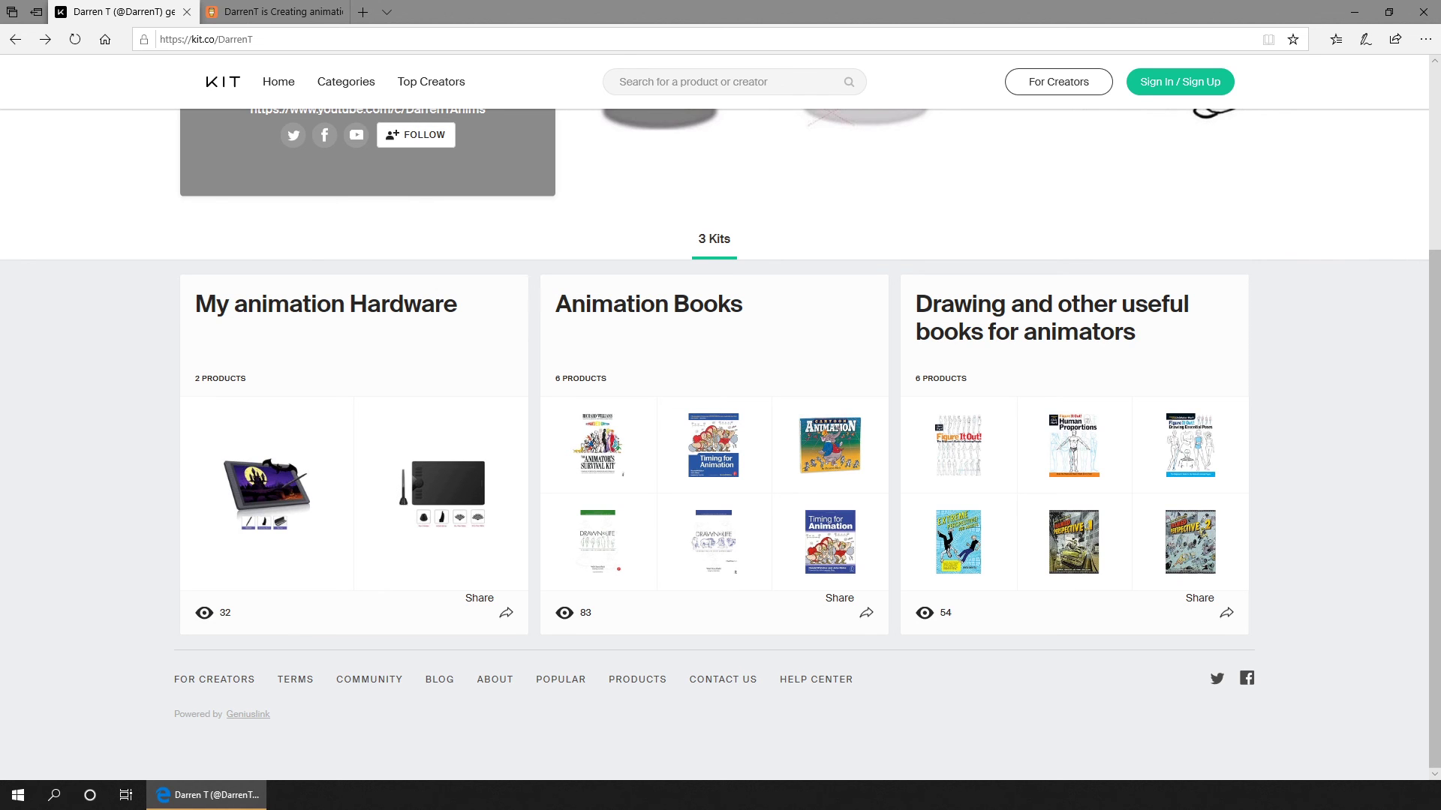
Switch to the second browser tab showing the creator's Buy Me a Coffee page
{"action": "left_click", "coordinate": [284, 13]}
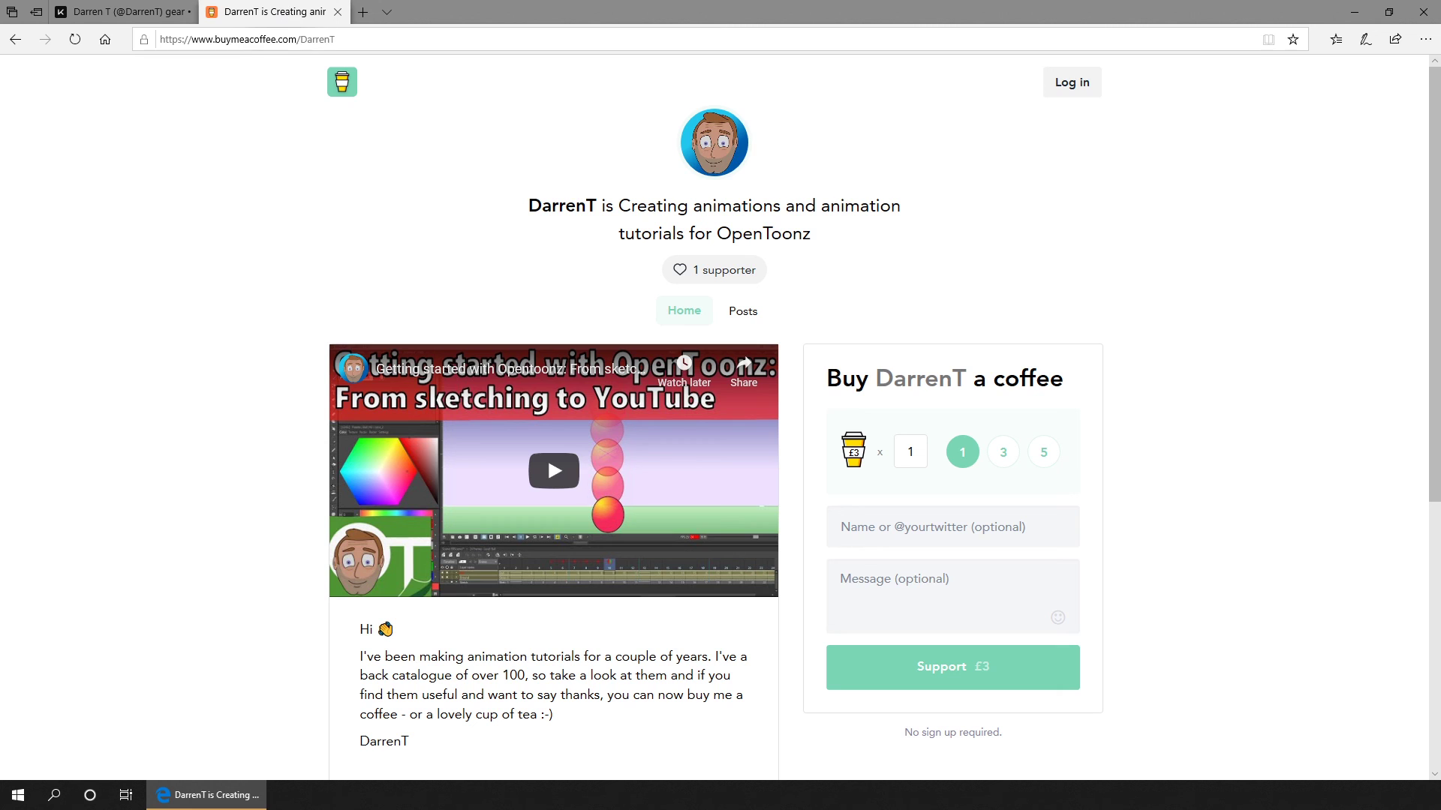